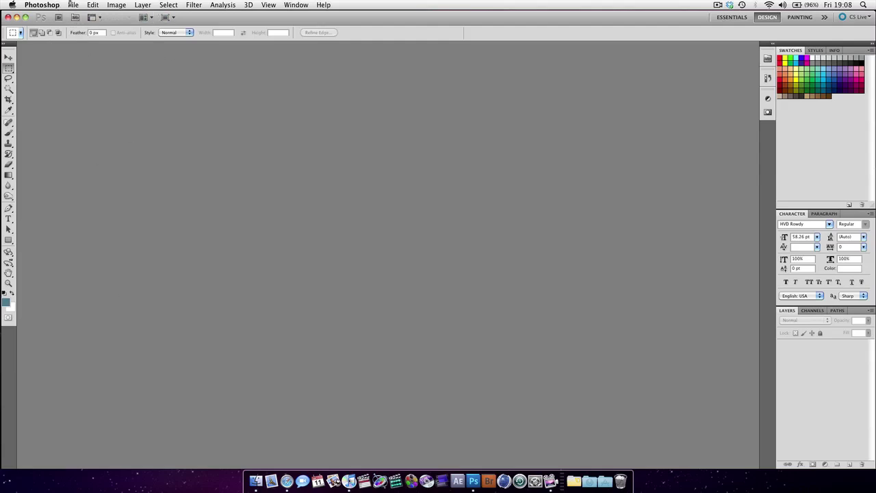
# Create a new International Paper A4 document (210 x 297 mm, 300 ppi) named 'practice'
pyautogui.click(71, 4)
pyautogui.click(78, 15)
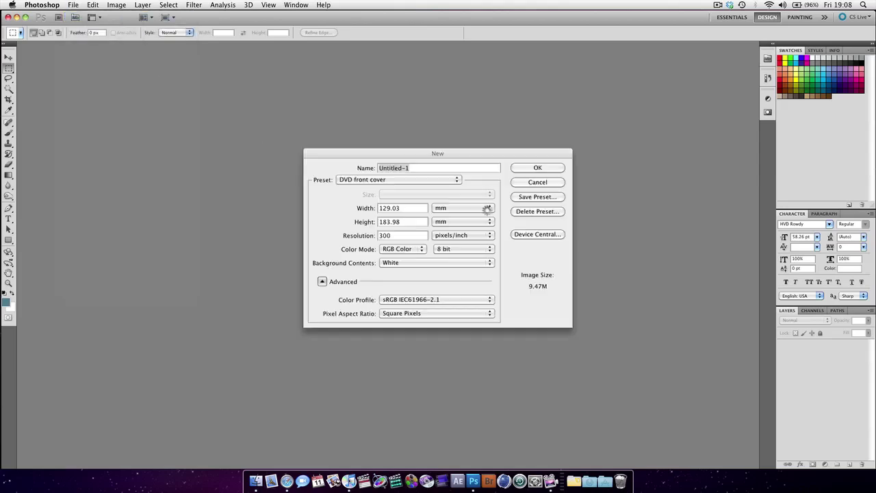
pyautogui.click(402, 180)
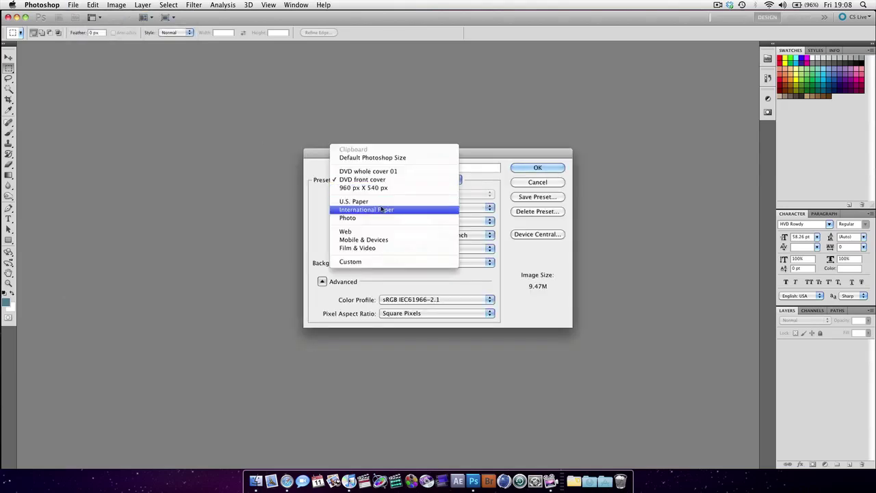
pyautogui.click(381, 201)
pyautogui.click(393, 180)
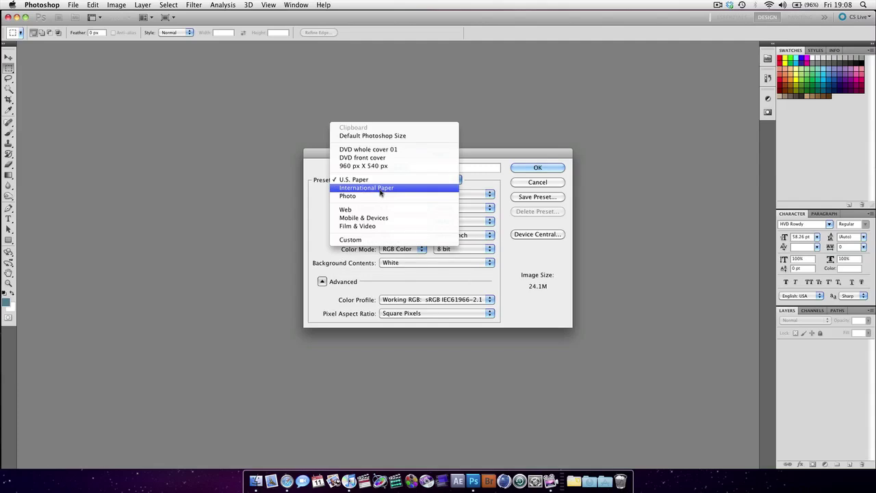
pyautogui.click(396, 190)
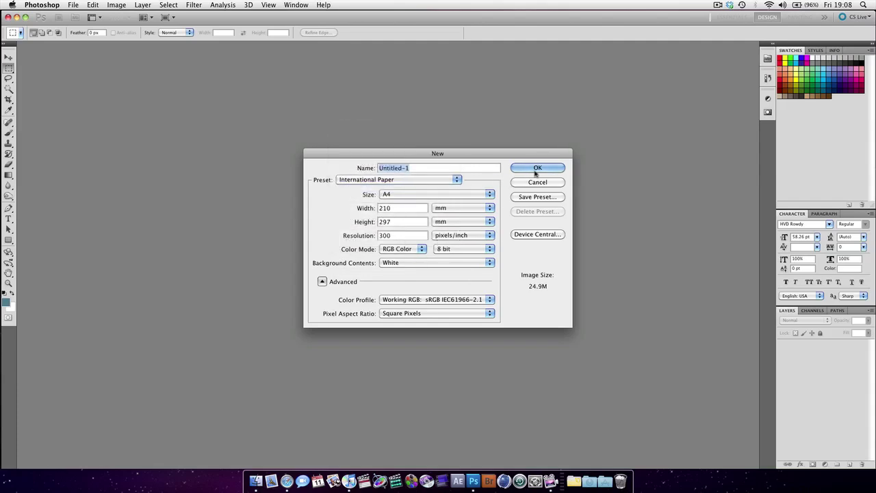
pyautogui.write('practi')
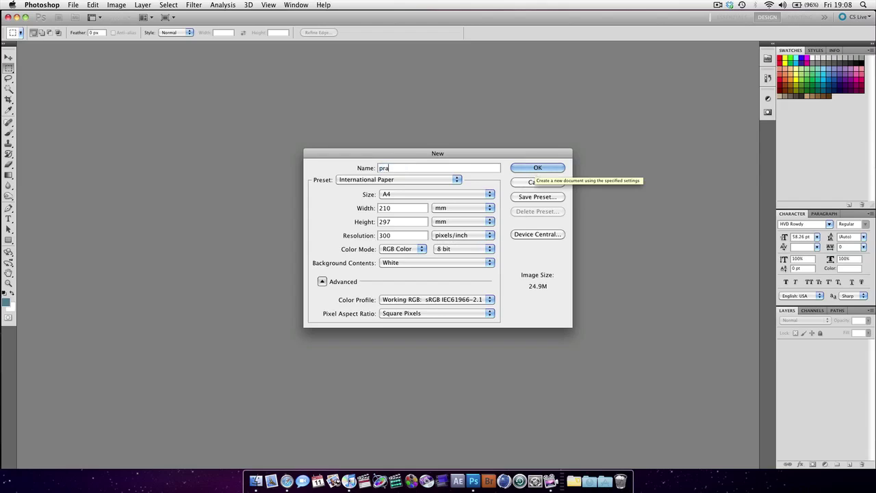
pyautogui.write('ce')
pyautogui.press('Return')
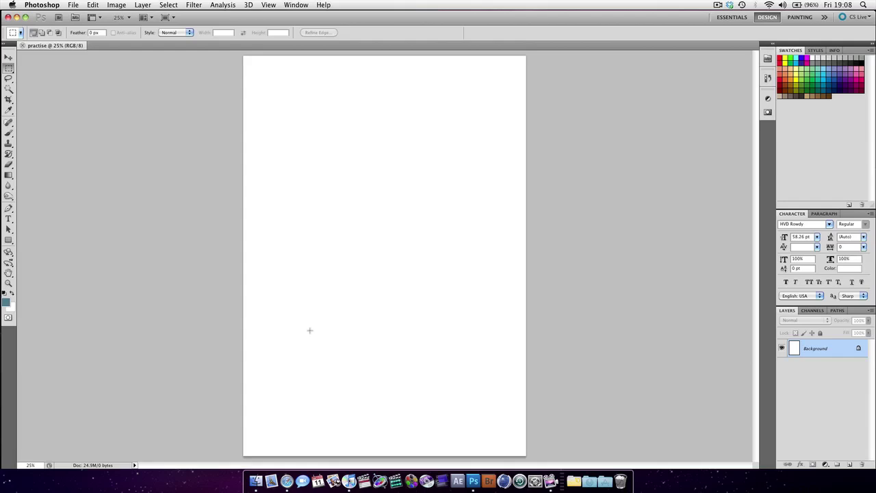
# Open Architecture02.jpg from the Photoshop Practice photos Architecture folder in Pictures
pyautogui.press('super+o')
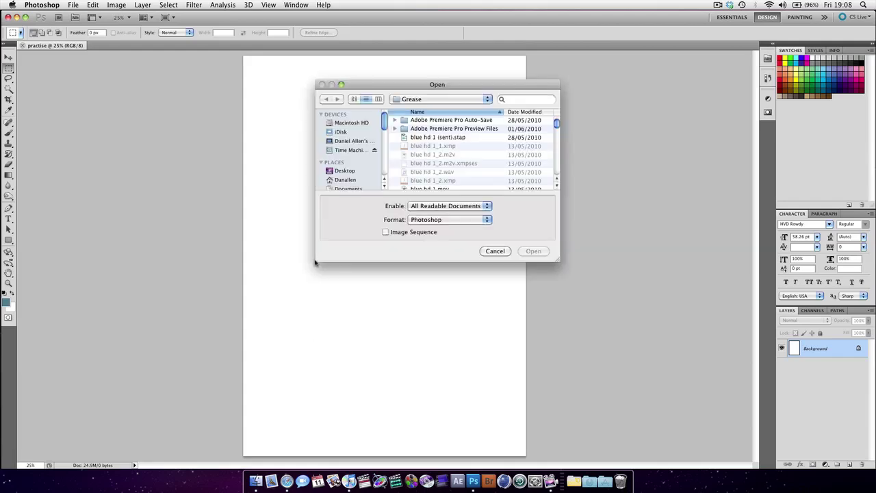
pyautogui.scroll(-5, 342, 147)
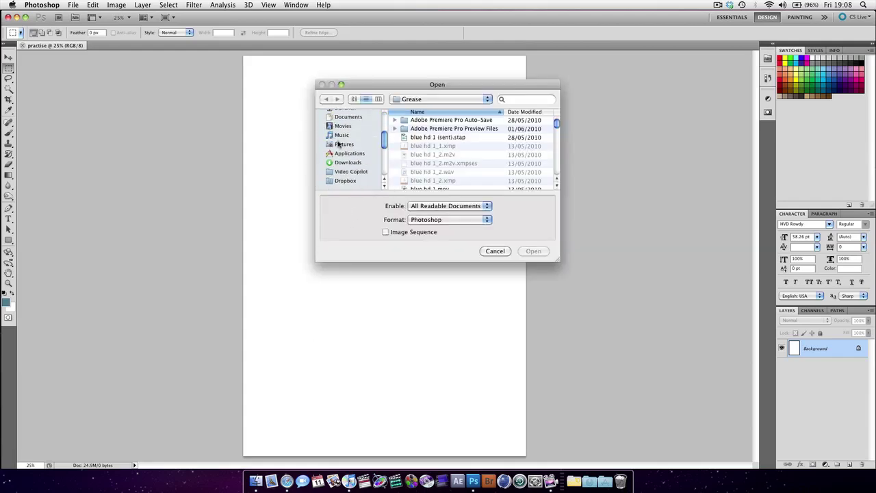
pyautogui.click(340, 145)
pyautogui.click(450, 165)
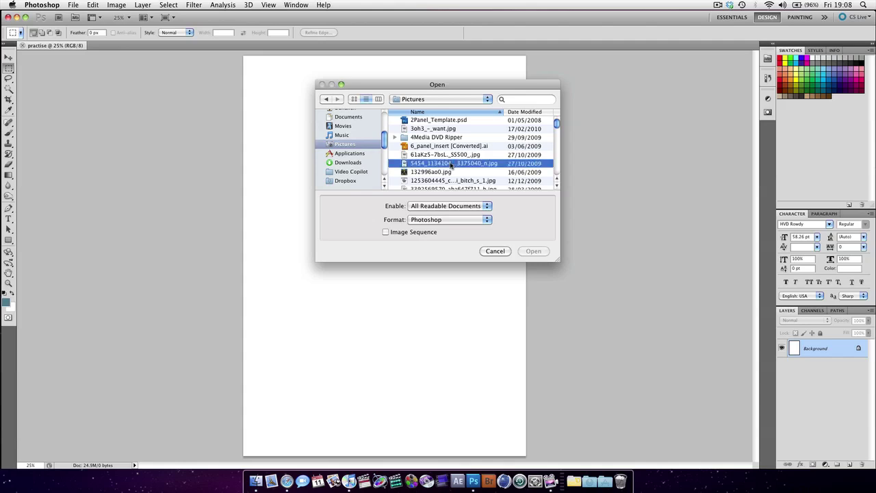
pyautogui.press('p')
pyautogui.scroll(-2, 429, 185)
pyautogui.scroll(-2, 429, 190)
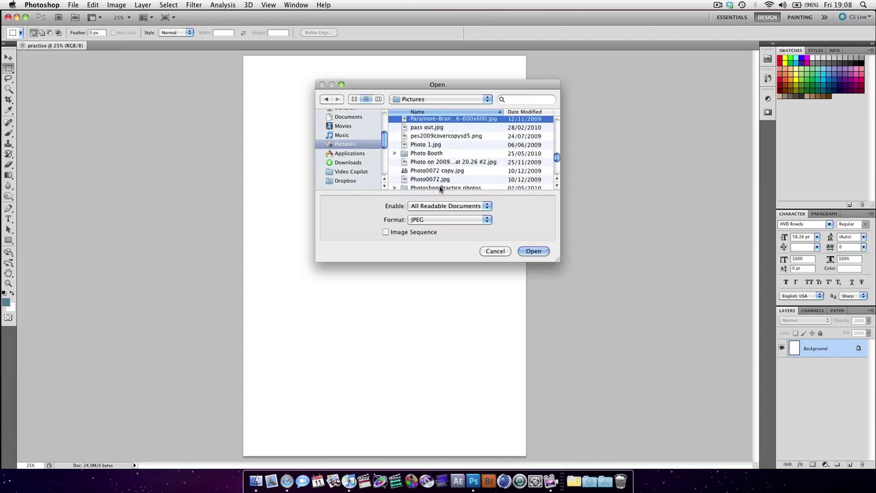
pyautogui.doubleClick(439, 186)
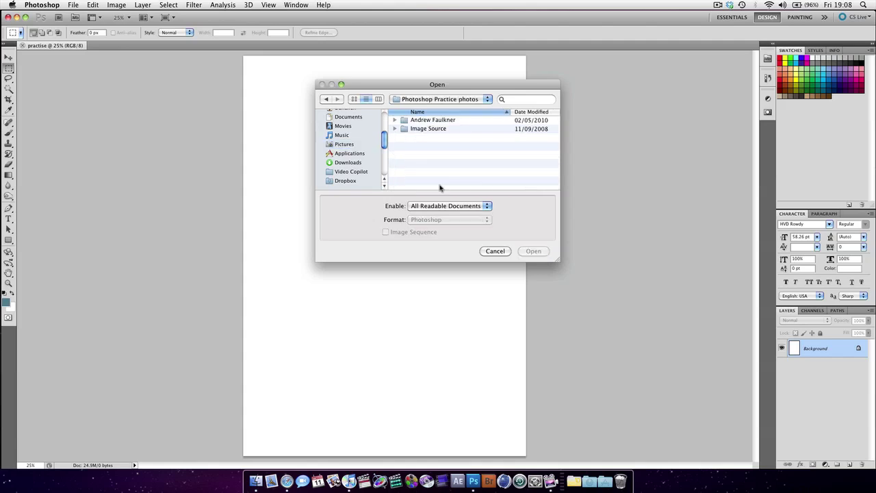
pyautogui.doubleClick(433, 119)
pyautogui.doubleClick(432, 128)
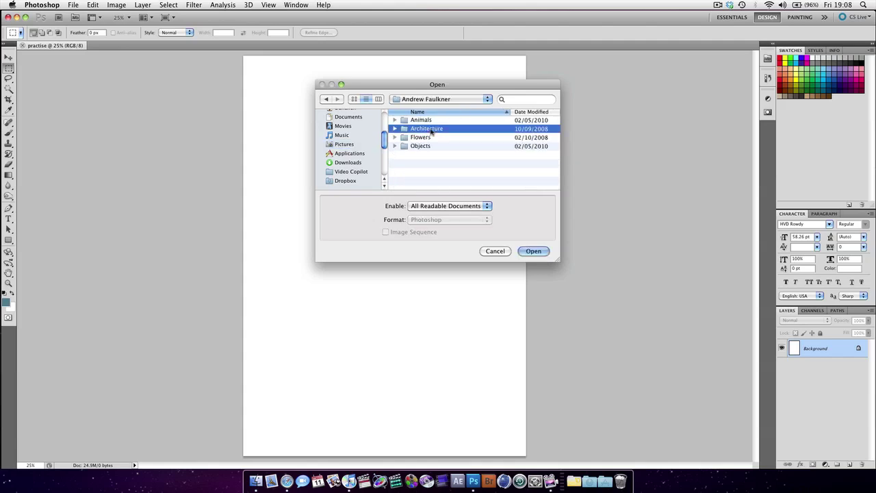
pyautogui.click(432, 128)
pyautogui.click(534, 251)
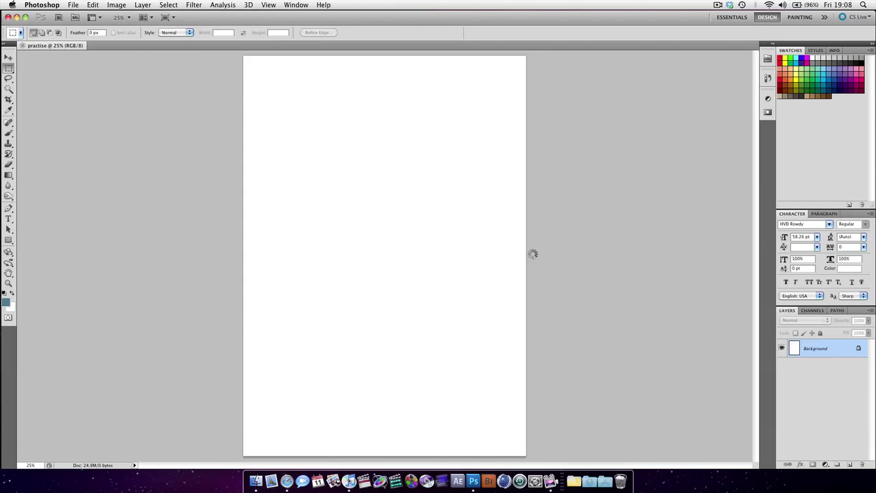
# Drag the architecture photo into the practise document as Layer 1 in the upper page
pyautogui.press('v')
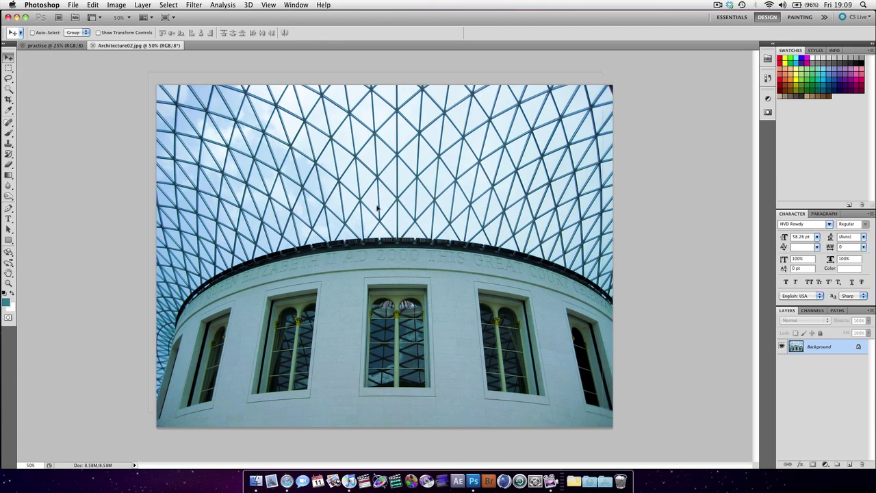
pyautogui.moveTo(344, 180); pyautogui.dragTo(375, 174)
pyautogui.moveTo(580, 235); pyautogui.dragTo(570, 245)
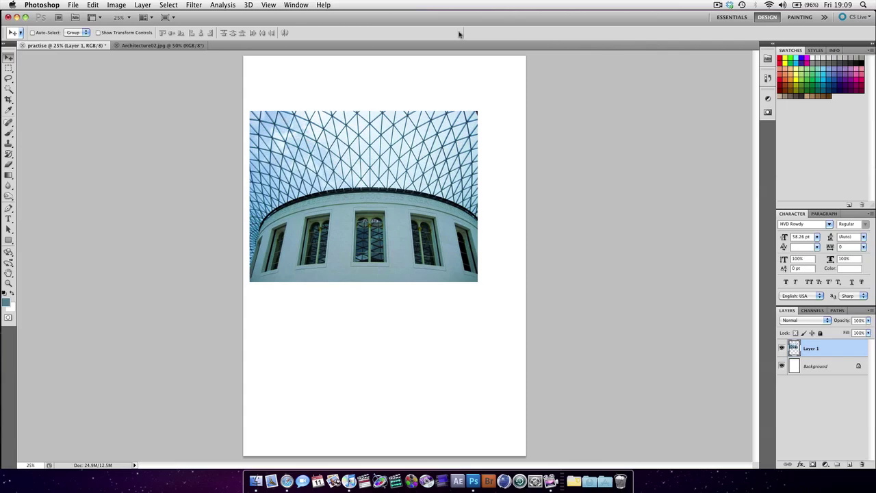
# Drag fish-school.jpg from Safari into the practise document and place it below the architecture photo
pyautogui.press('super+Tab')
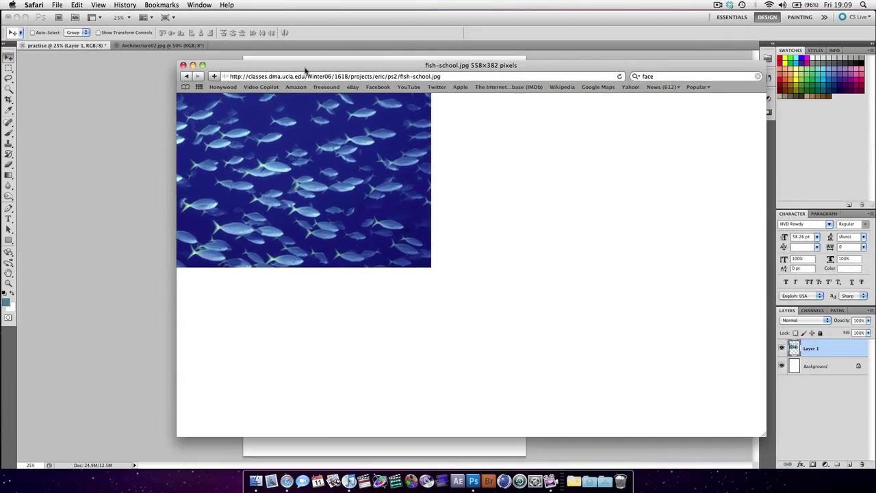
pyautogui.moveTo(306, 69); pyautogui.dragTo(350, 56)
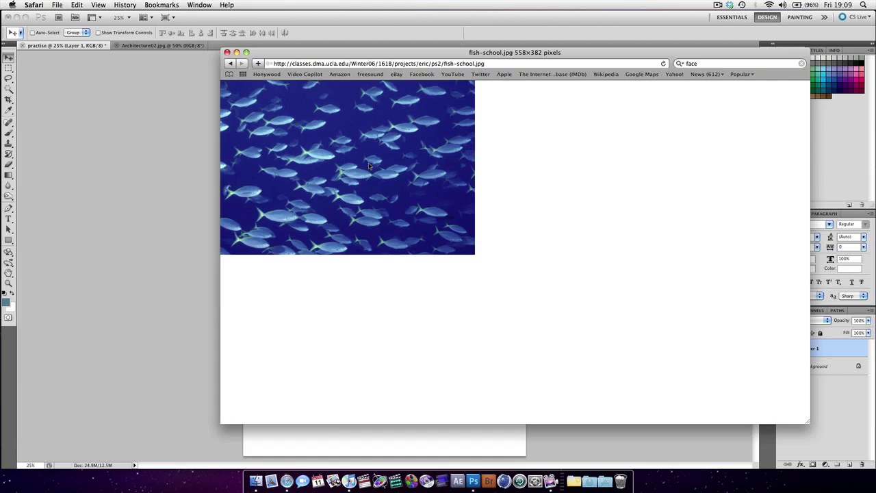
pyautogui.moveTo(369, 166); pyautogui.dragTo(381, 444)
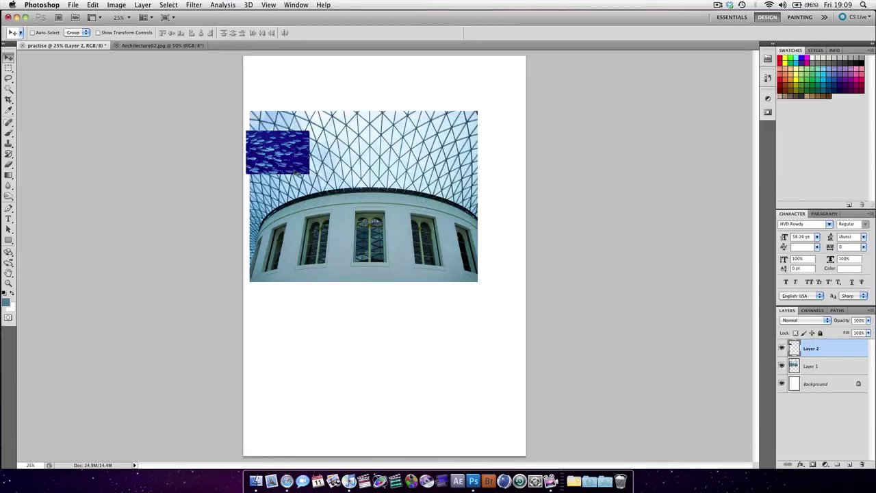
pyautogui.moveTo(292, 167); pyautogui.dragTo(418, 349)
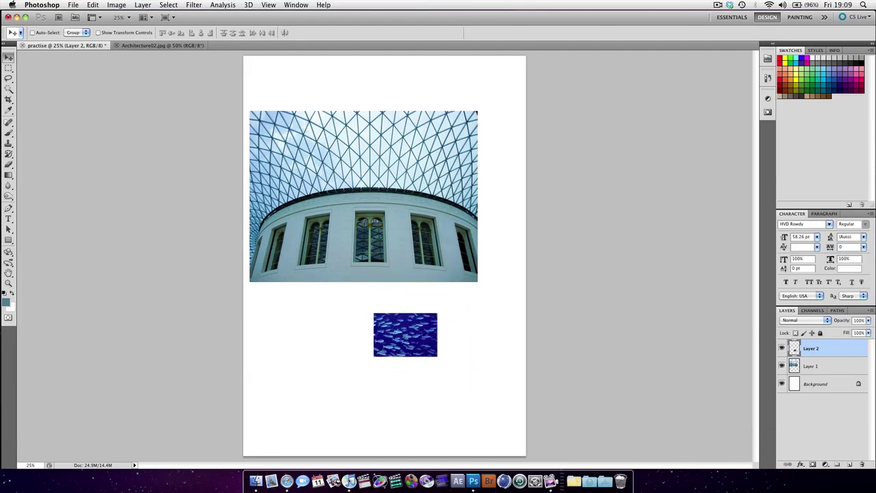
# Drag Animals01.jpg from the Animals folder into the page, reposition, rotate slightly and commit
pyautogui.press('super+Tab')
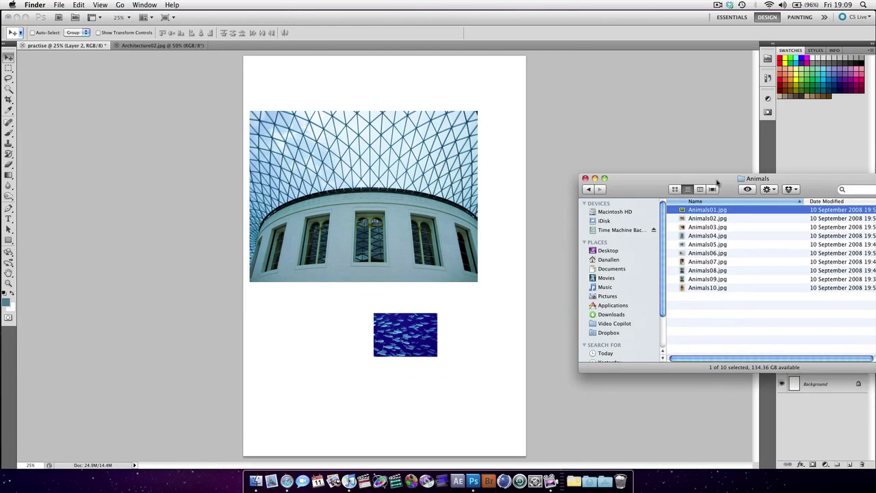
pyautogui.moveTo(729, 176); pyautogui.dragTo(471, 141)
pyautogui.moveTo(456, 171); pyautogui.dragTo(275, 220)
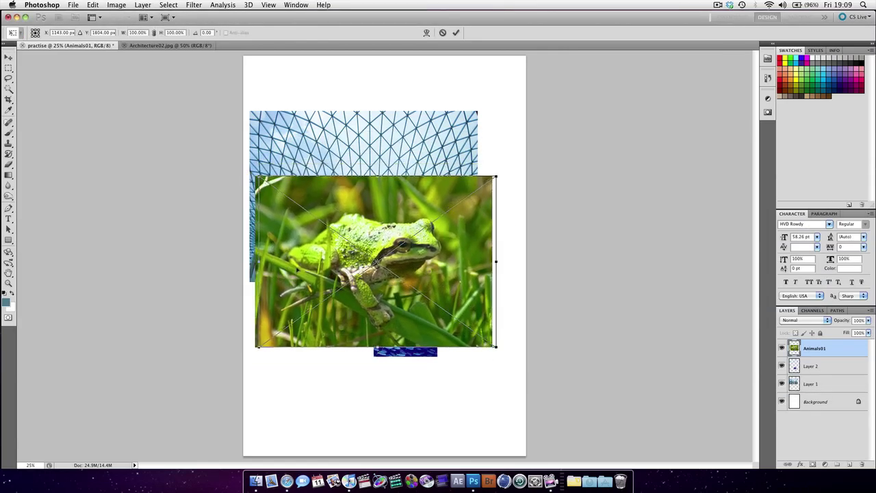
pyautogui.moveTo(295, 270); pyautogui.dragTo(299, 263)
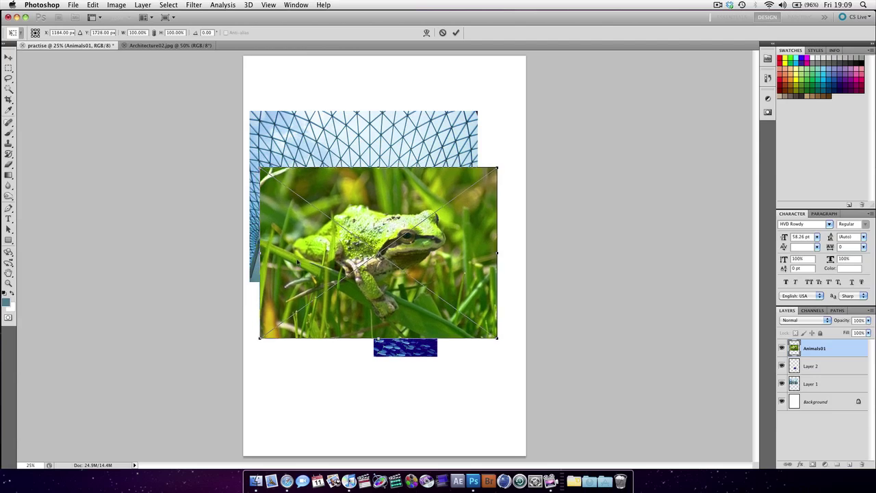
pyautogui.moveTo(361, 189); pyautogui.dragTo(357, 213)
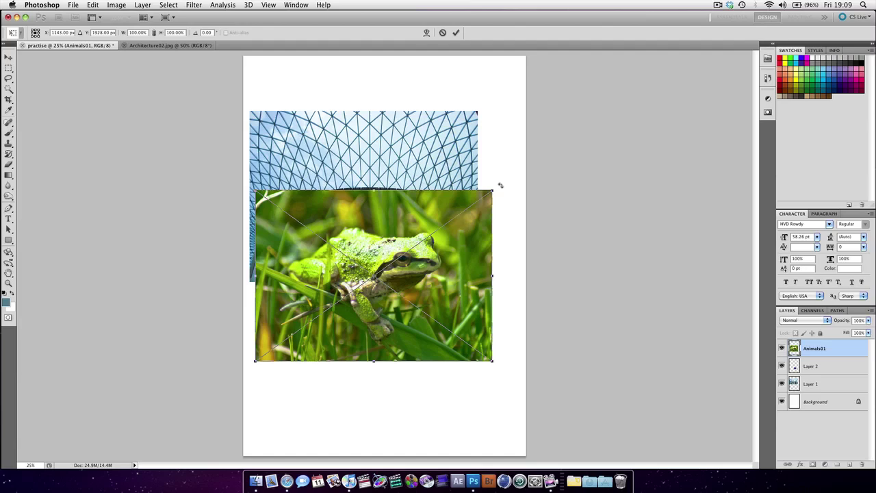
pyautogui.moveTo(500, 185); pyautogui.dragTo(487, 203)
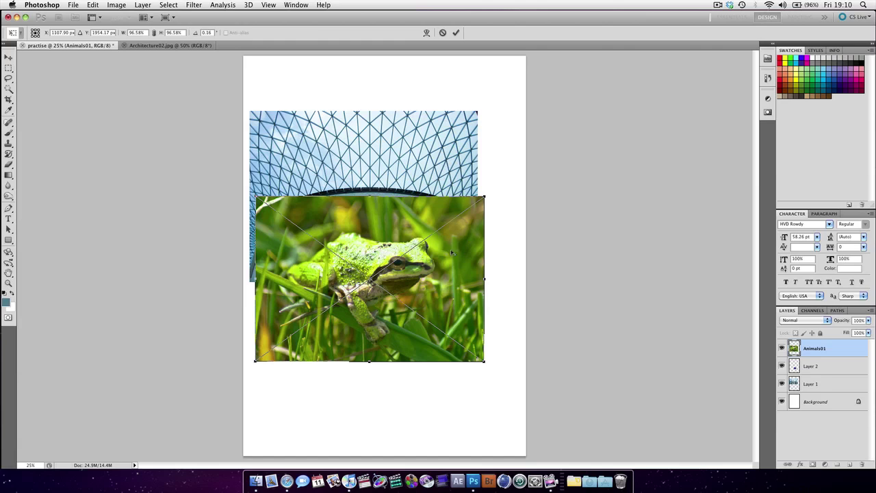
pyautogui.press('Return')
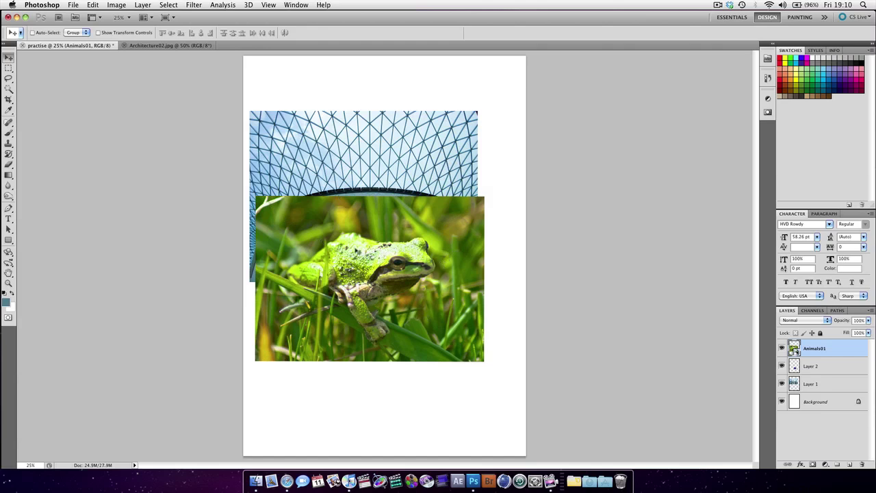
# Move the frog photo up, then place Architecture06.jpg toward the lower right and commit it
pyautogui.moveTo(358, 252); pyautogui.dragTo(371, 232)
pyautogui.moveTo(365, 142); pyautogui.dragTo(362, 105)
pyautogui.click(74, 5)
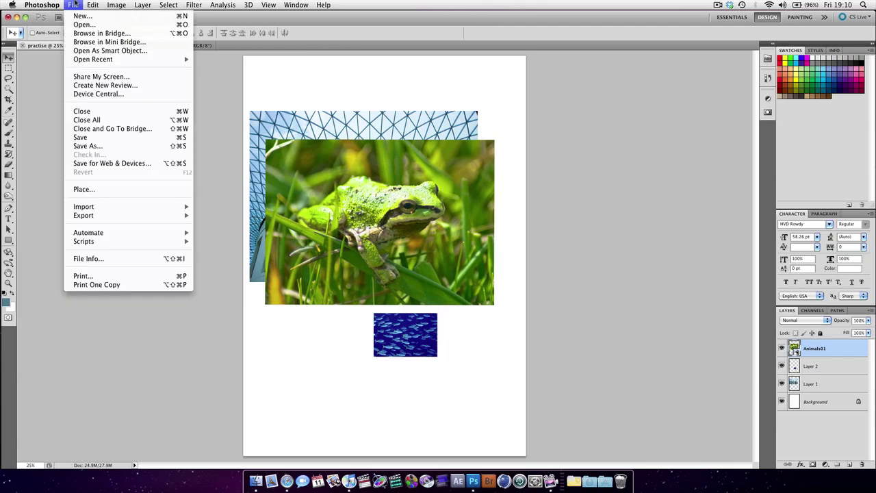
pyautogui.click(82, 190)
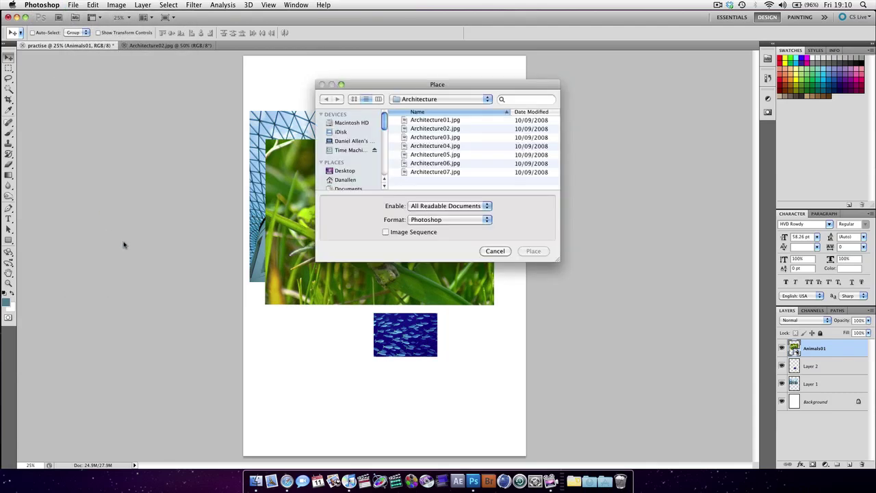
pyautogui.click(428, 163)
pyautogui.click(534, 250)
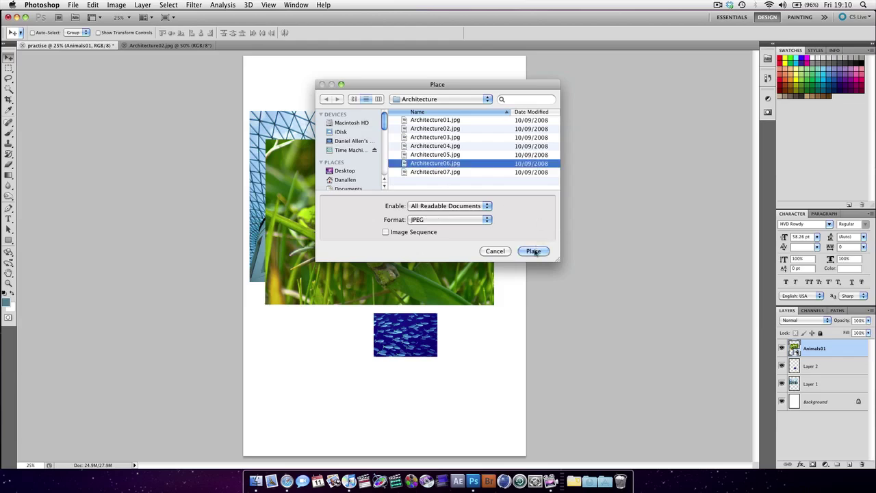
pyautogui.moveTo(384, 274); pyautogui.dragTo(408, 323)
pyautogui.moveTo(459, 229); pyautogui.dragTo(462, 199)
pyautogui.press('Return')
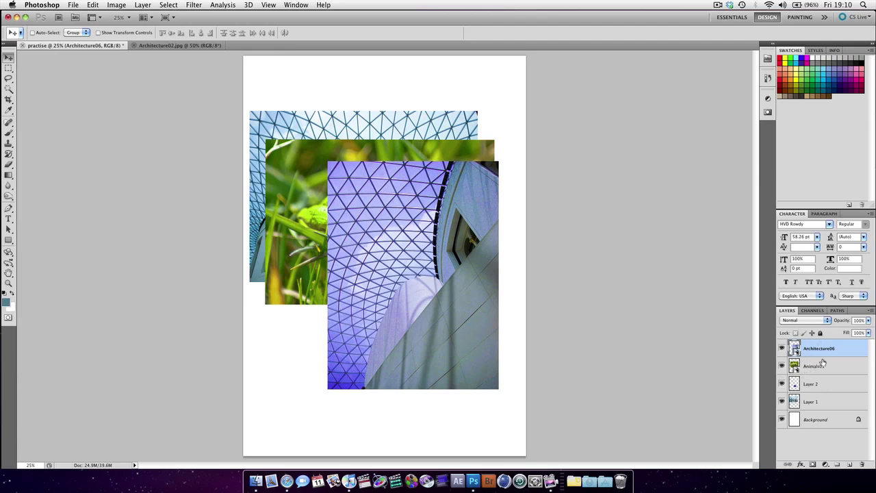
# Move the Animals01 frog layer above Architecture06 in the Layers panel
pyautogui.click(820, 365)
pyautogui.click(820, 347)
pyautogui.click(807, 369)
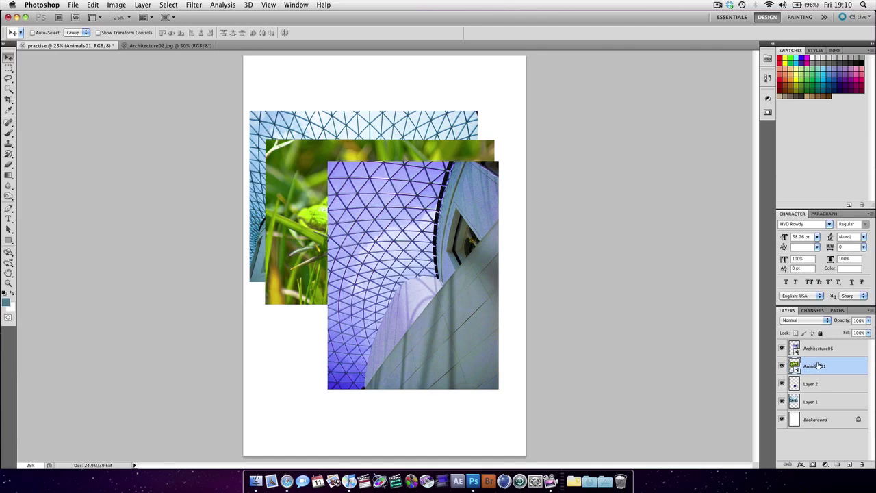
pyautogui.moveTo(818, 364); pyautogui.dragTo(817, 346)
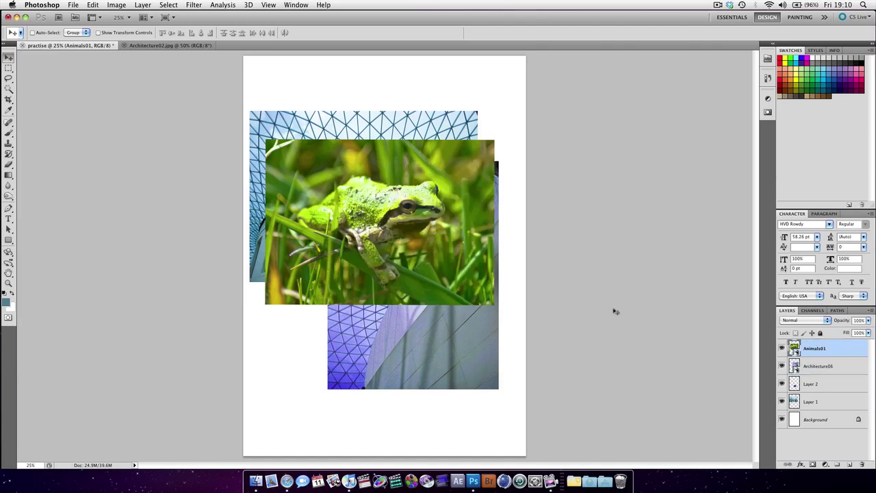
# Move the frog photo lower on the page so it covers most of the purple photo
pyautogui.moveTo(422, 255); pyautogui.dragTo(427, 292)
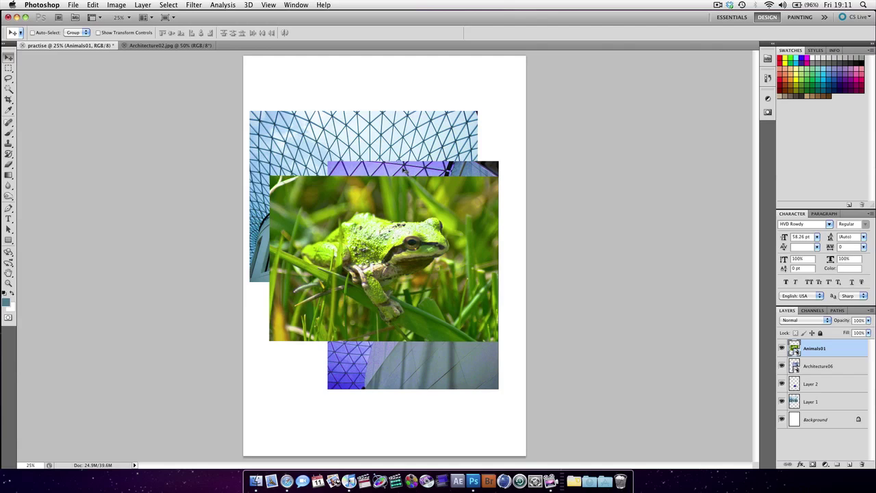
pyautogui.moveTo(408, 252); pyautogui.dragTo(389, 306)
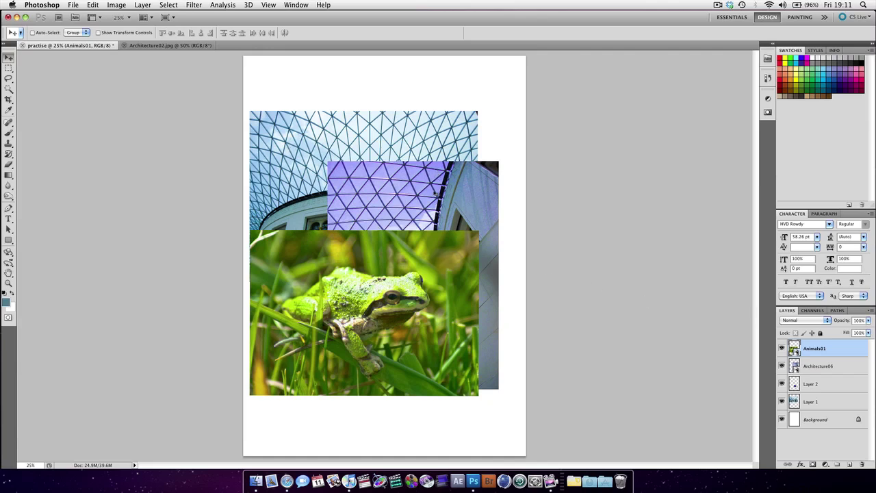
pyautogui.moveTo(413, 333); pyautogui.dragTo(431, 316)
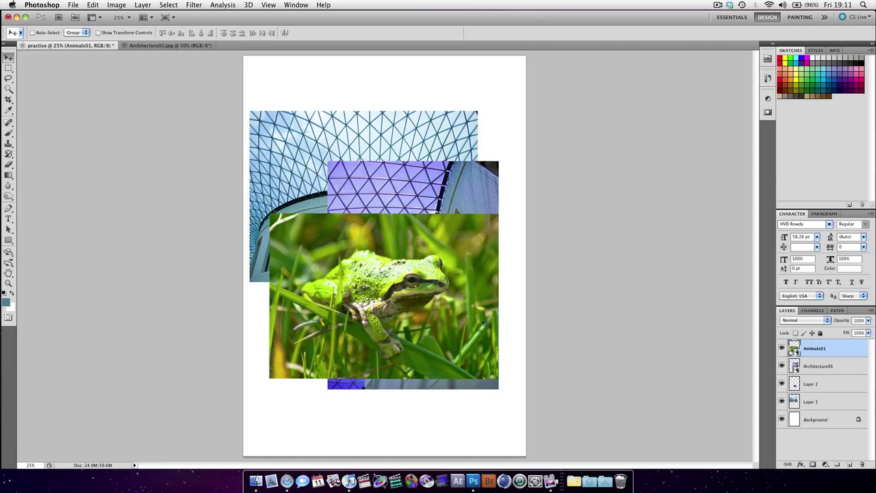
# Rotate the frog photo to about -33.6°, scale it to about 47%, and move it lower left
pyautogui.press('super+t')
pyautogui.moveTo(509, 208); pyautogui.dragTo(482, 198)
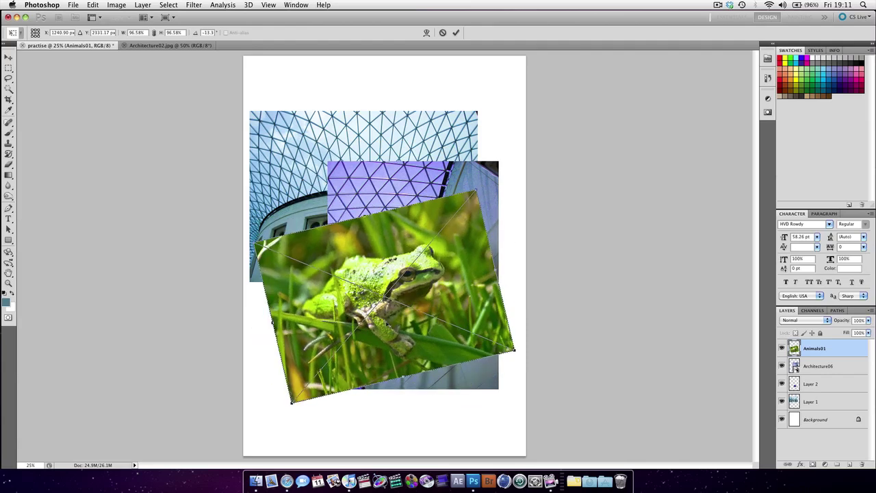
pyautogui.moveTo(477, 178); pyautogui.dragTo(527, 243)
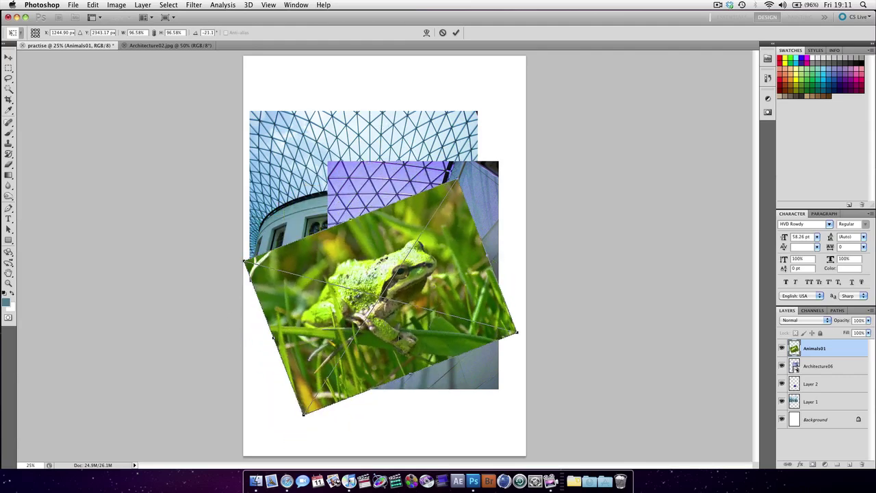
pyautogui.keyDown('alt'); pyautogui.click(304, 413); pyautogui.keyUp('alt')
pyautogui.moveTo(244, 261); pyautogui.dragTo(212, 278)
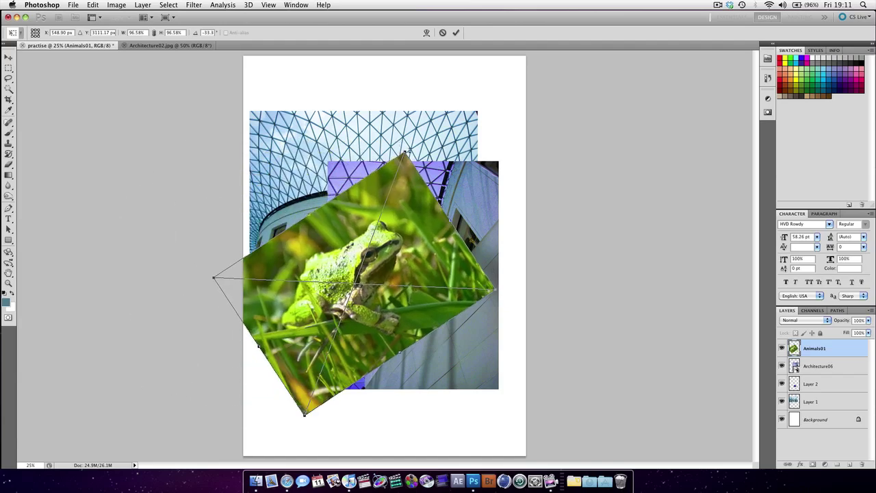
pyautogui.moveTo(405, 152); pyautogui.dragTo(357, 288)
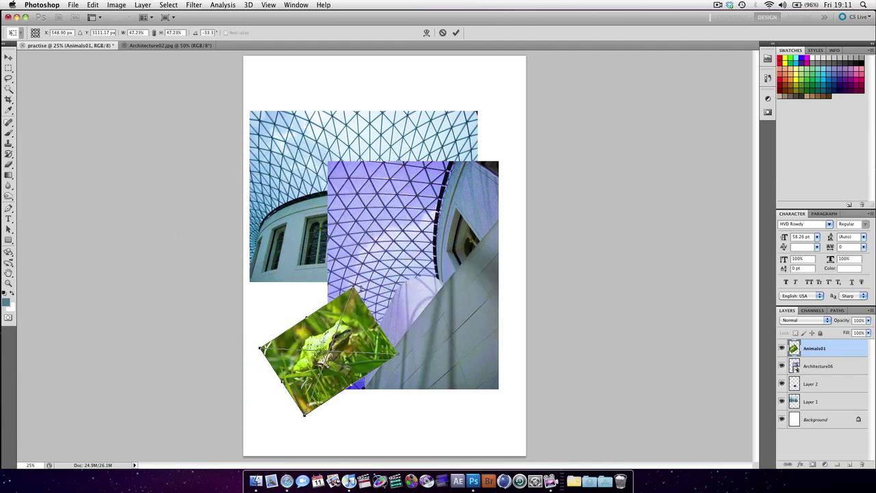
pyautogui.moveTo(328, 349); pyautogui.dragTo(318, 384)
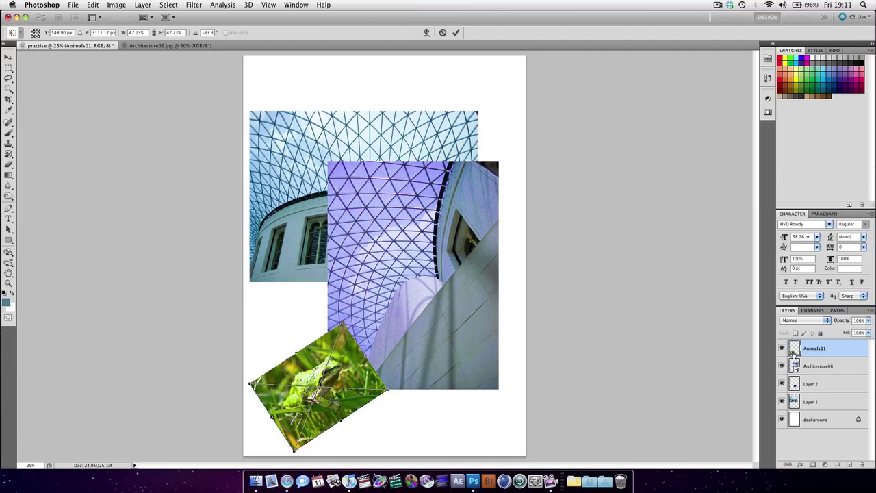
pyautogui.press('Return')
# Shrink the Architecture06 photo and move it to the page's top right
pyautogui.click(819, 366)
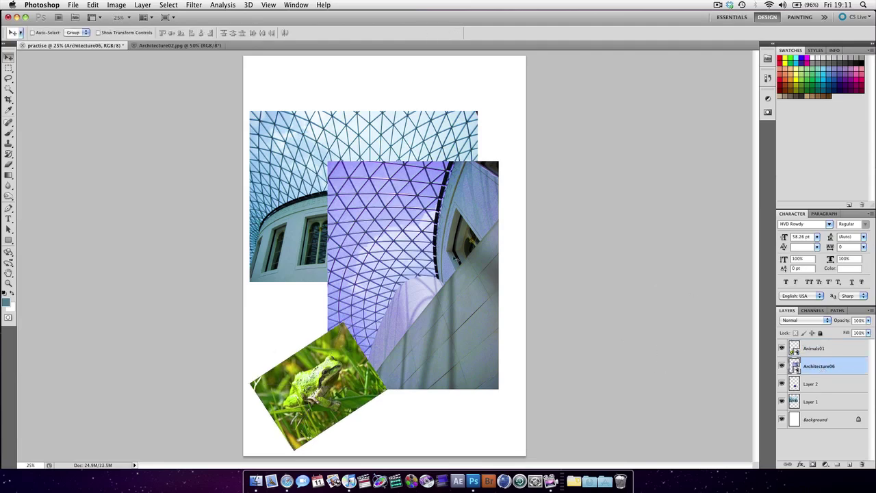
pyautogui.press('super+t')
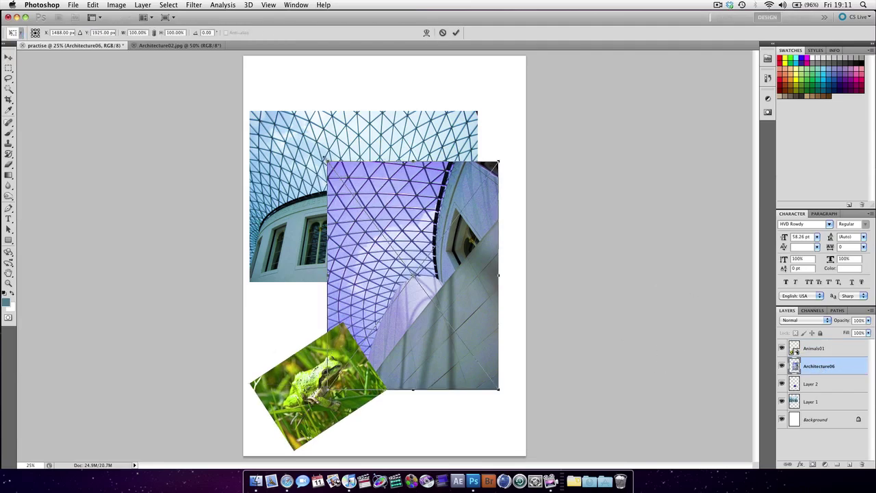
pyautogui.moveTo(328, 162); pyautogui.dragTo(388, 240)
pyautogui.press('Return')
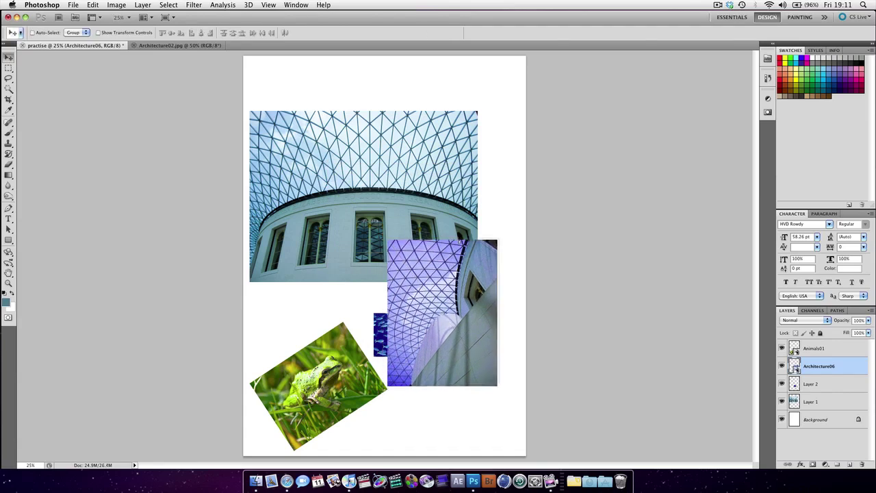
pyautogui.moveTo(449, 268); pyautogui.dragTo(457, 105)
pyautogui.click(807, 383)
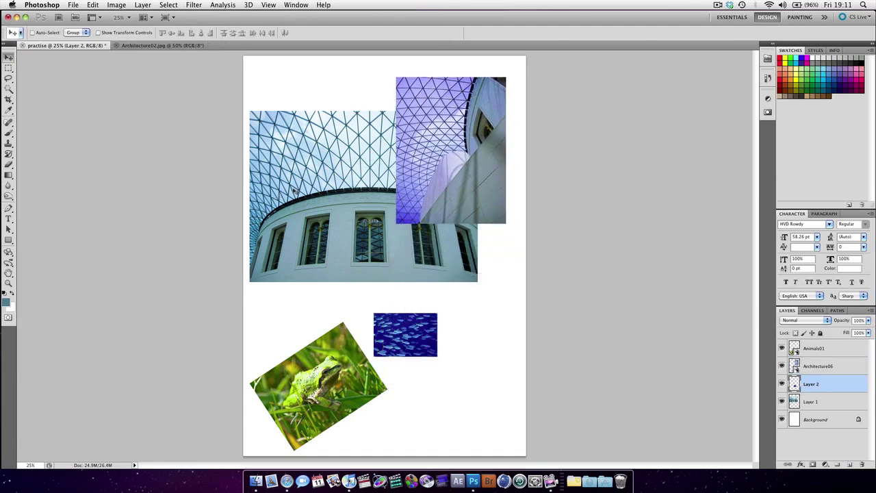
# Move the fish photo (Layer 2) to the page middle and enlarge it to about 402%
pyautogui.press('super+t')
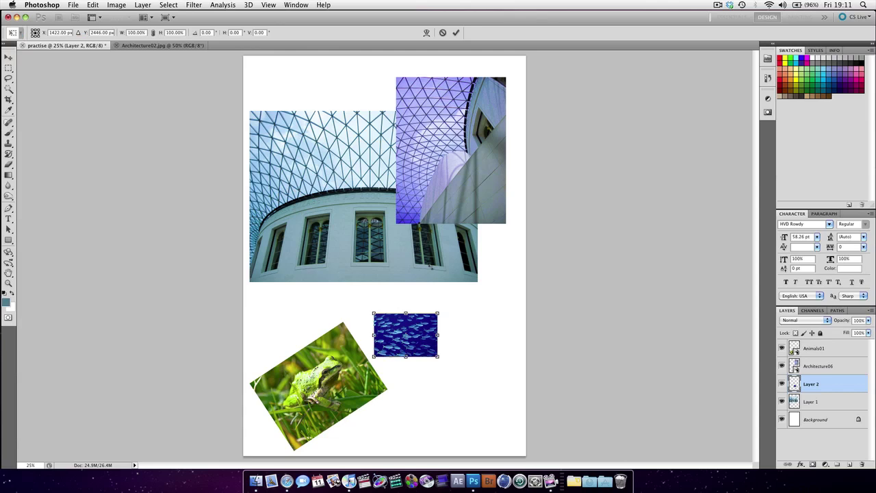
pyautogui.moveTo(396, 328); pyautogui.dragTo(288, 282)
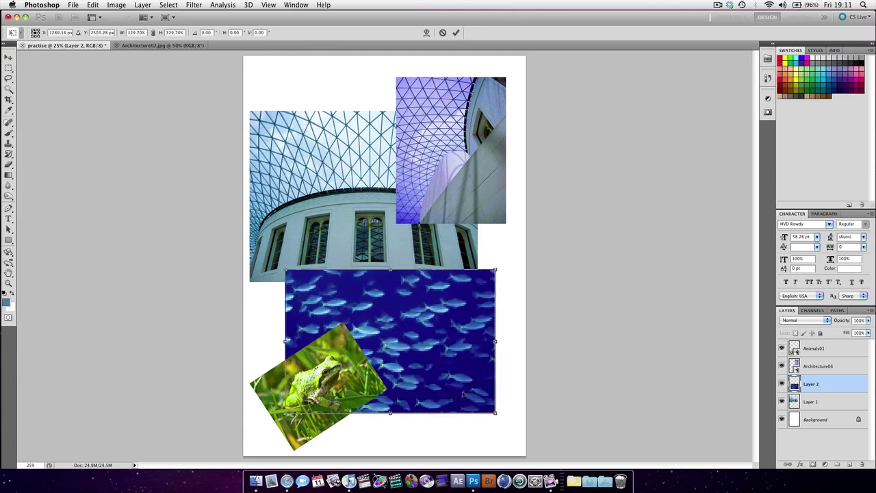
pyautogui.moveTo(459, 381); pyautogui.dragTo(431, 337)
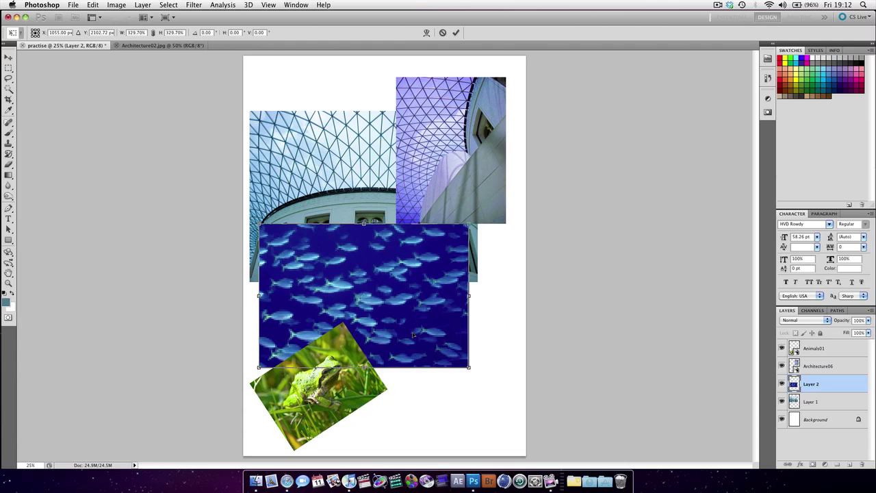
pyautogui.moveTo(469, 368); pyautogui.dragTo(495, 423)
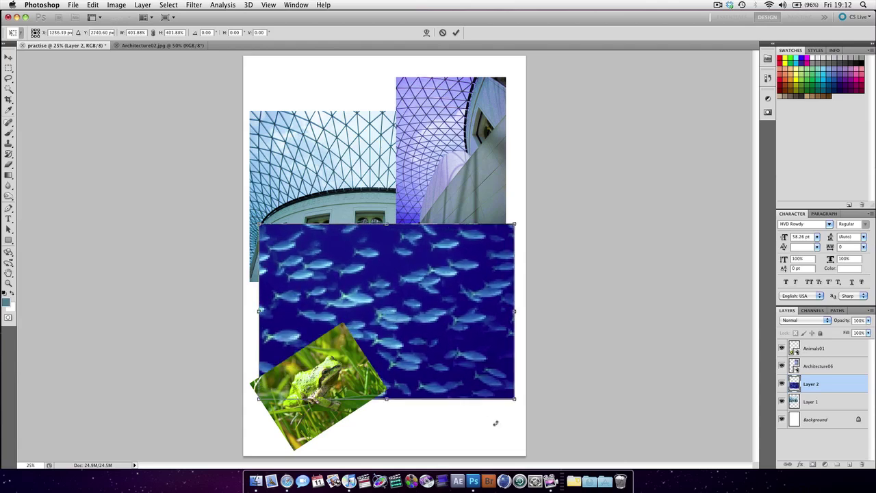
pyautogui.click(455, 33)
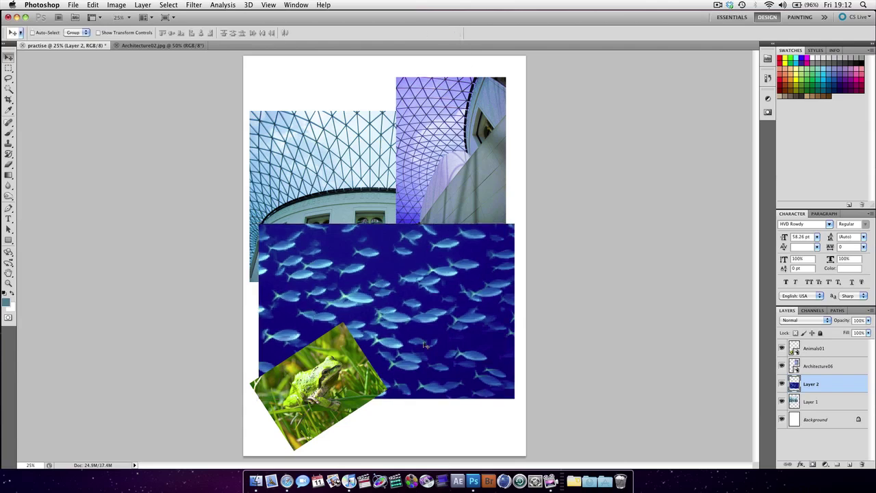
# Zoom to 100% on the fish layer and bring up Filter > Sharpen > Smart Sharpen
pyautogui.press('super+plus')
pyautogui.press('super+plus')
pyautogui.press('super+plus')
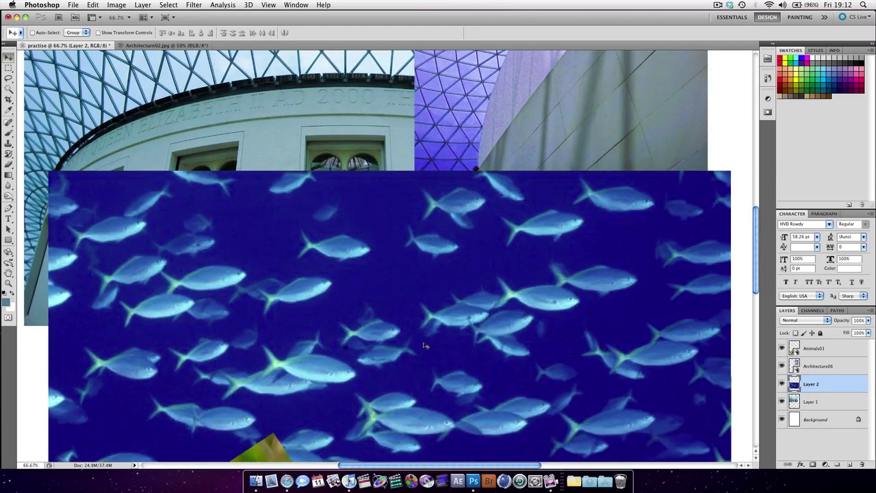
pyautogui.press('super+plus')
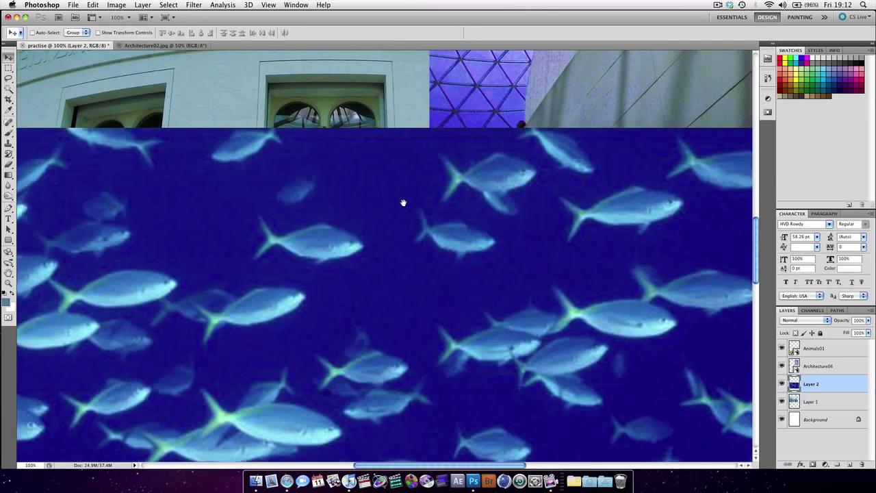
pyautogui.moveTo(403, 203); pyautogui.dragTo(390, 399)
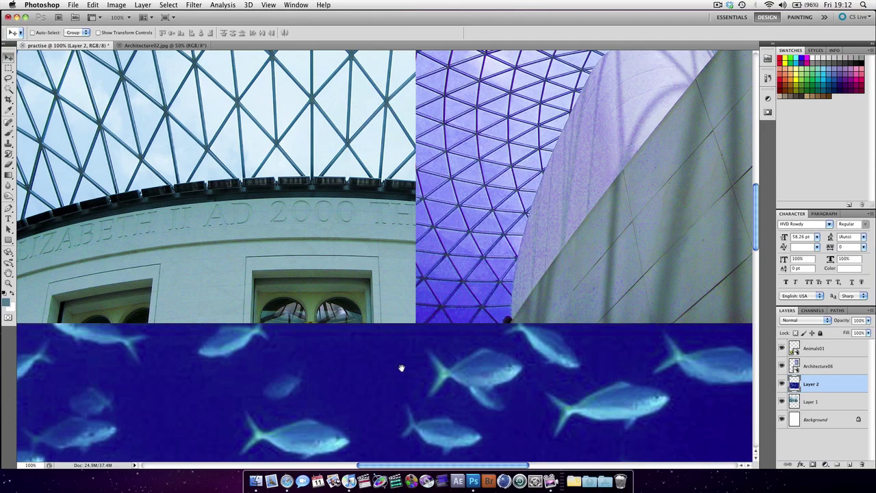
pyautogui.moveTo(401, 365); pyautogui.dragTo(425, 195)
pyautogui.click(193, 5)
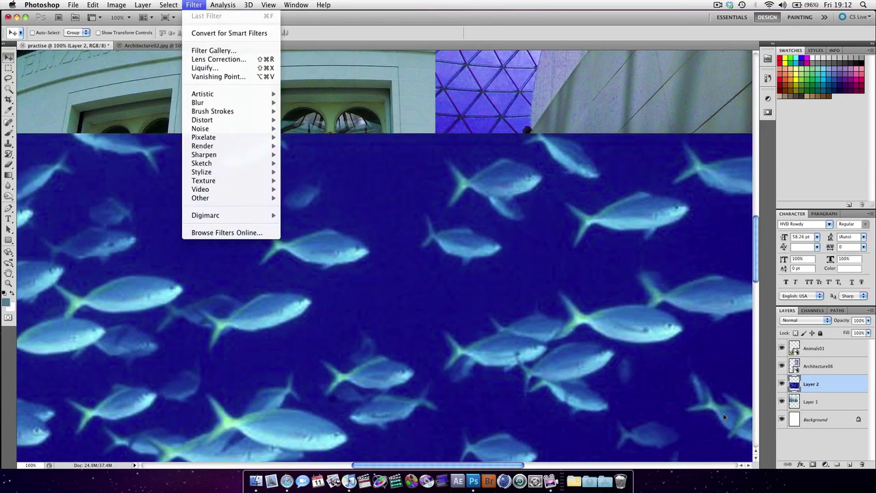
pyautogui.click(286, 169)
pyautogui.click(194, 5)
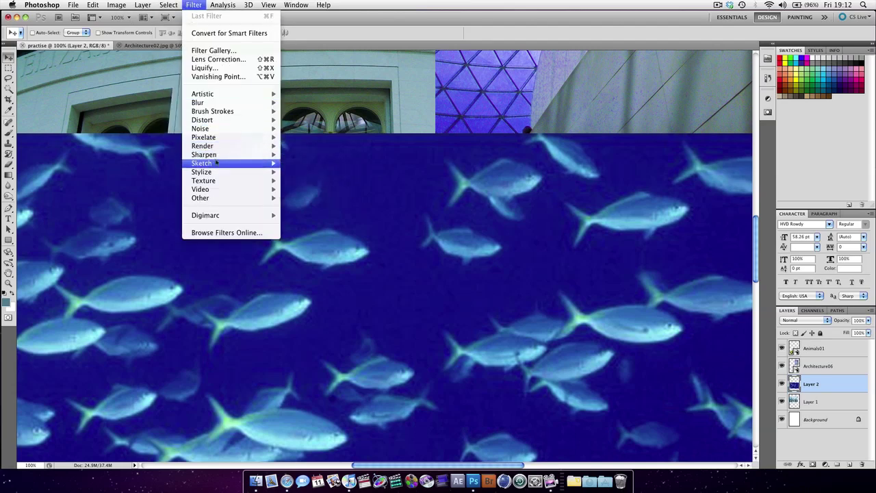
pyautogui.moveTo(218, 155)
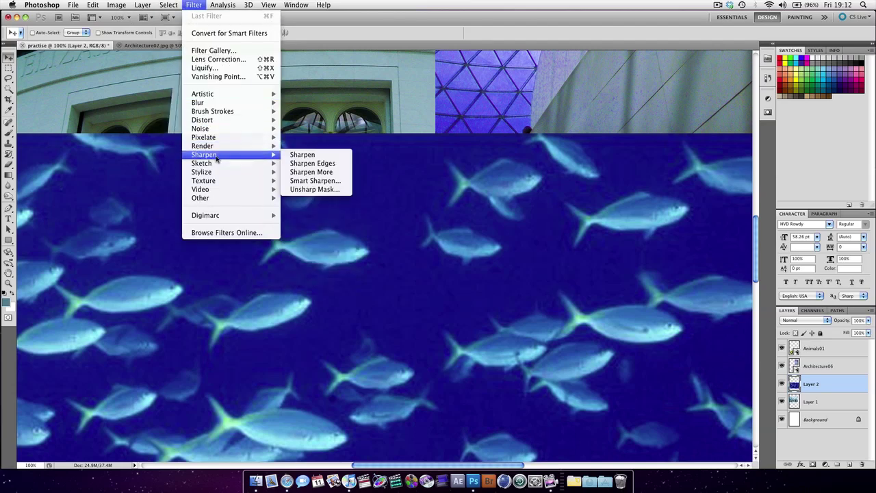
pyautogui.click(331, 181)
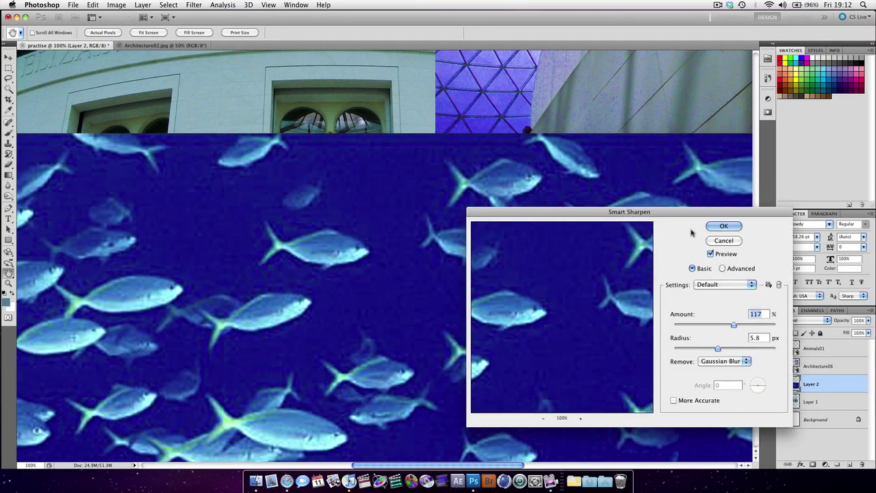
# Apply Smart Sharpen removing Lens Blur, with 117% amount and 9.3 px radius
pyautogui.moveTo(470, 211); pyautogui.dragTo(289, 187)
pyautogui.click(540, 337)
pyautogui.click(535, 345)
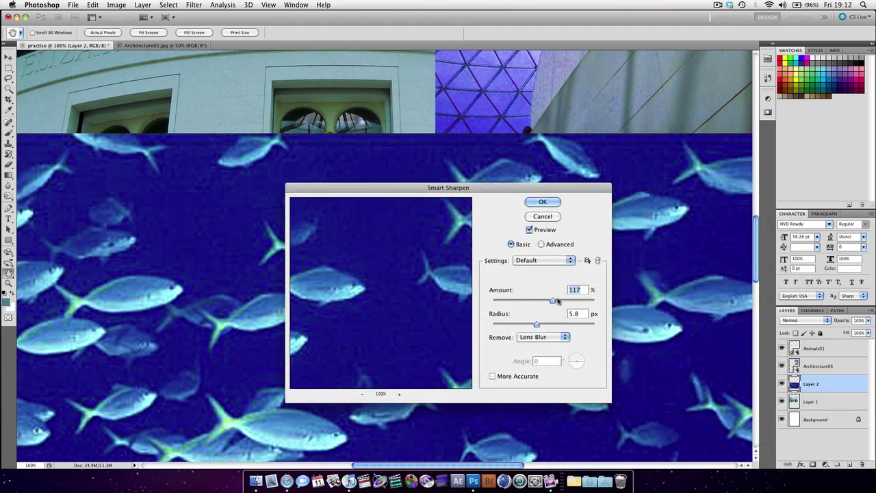
pyautogui.moveTo(537, 325)
pyautogui.mouseDown()
pyautogui.moveTo(553, 328)
pyautogui.moveTo(510, 326)
pyautogui.moveTo(539, 328)
pyautogui.mouseUp()
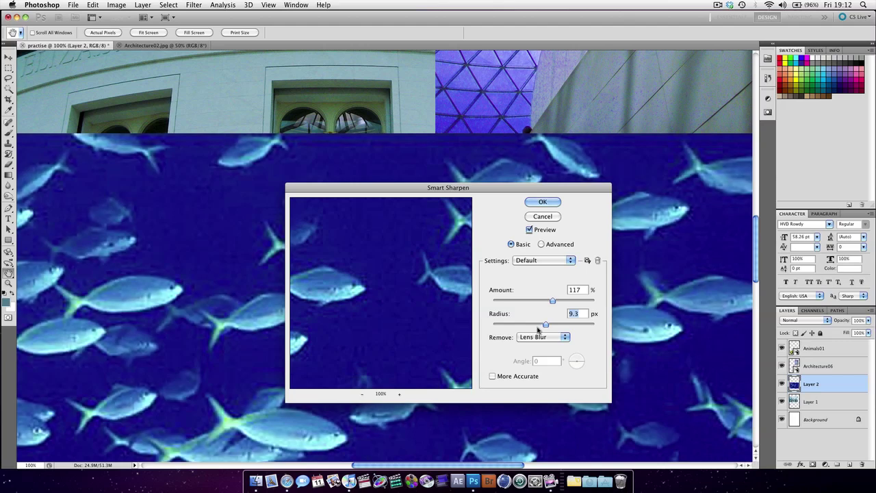
pyautogui.click(543, 202)
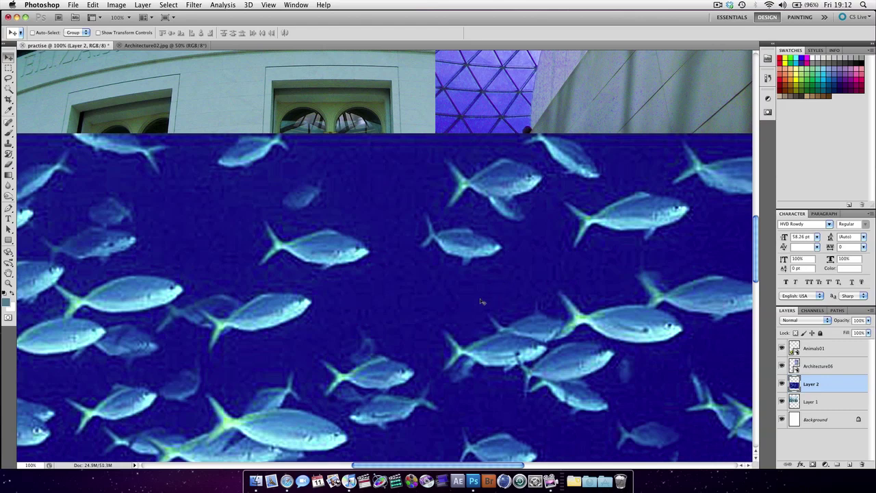
# Zoom out to 25% and shift the fish photo (Layer 2) left to align with the architecture photos
pyautogui.press('super+minus')
pyautogui.press('super+minus')
pyautogui.press('super+minus')
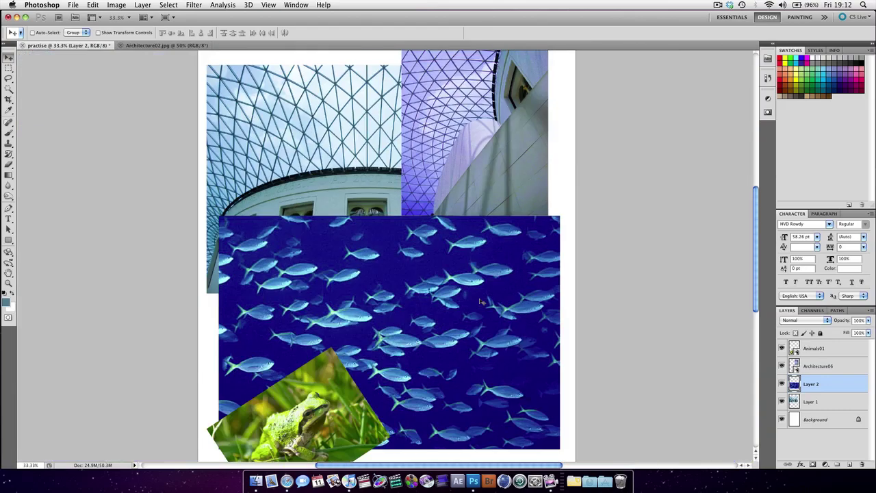
pyautogui.press('super+minus')
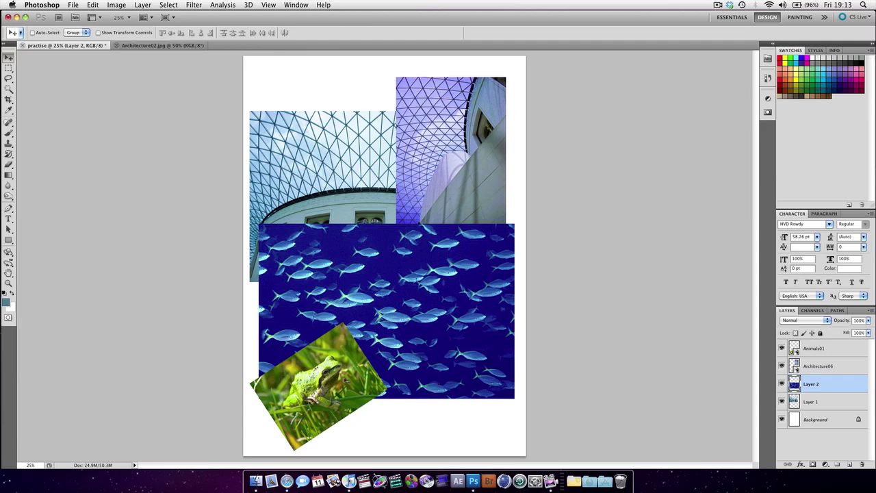
pyautogui.moveTo(412, 406)
pyautogui.mouseDown()
pyautogui.moveTo(438, 368)
pyautogui.moveTo(404, 407)
pyautogui.mouseUp()
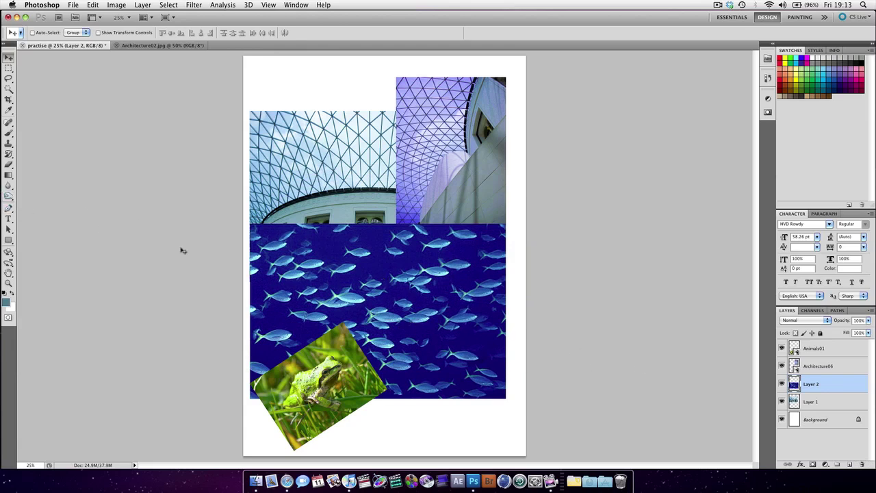
# Soft-erase the fish photo's top edge with a 600 px, 0% hardness eraser, then move it up
pyautogui.press('e')
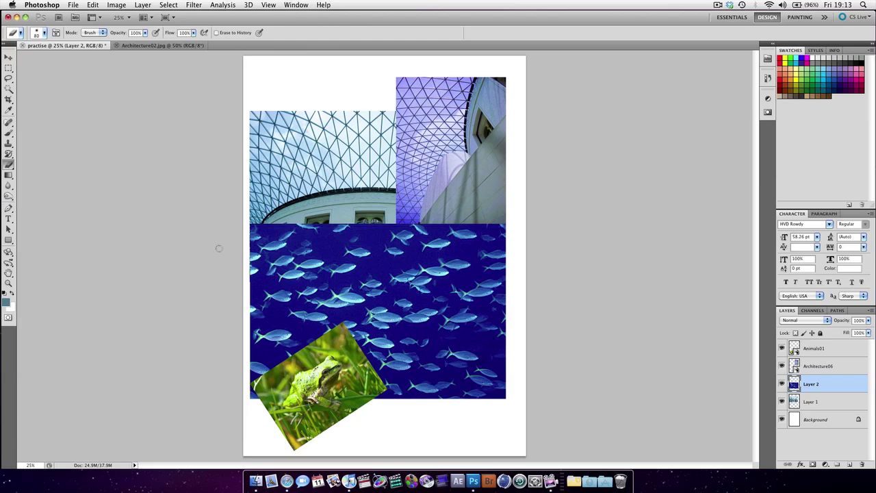
pyautogui.press(']')
pyautogui.press(']')
pyautogui.press(']')
pyautogui.press(']')
pyautogui.press(']')
pyautogui.press(']')
pyautogui.press(']')
pyautogui.press(']')
pyautogui.press(']')
pyautogui.rightClick(408, 181)
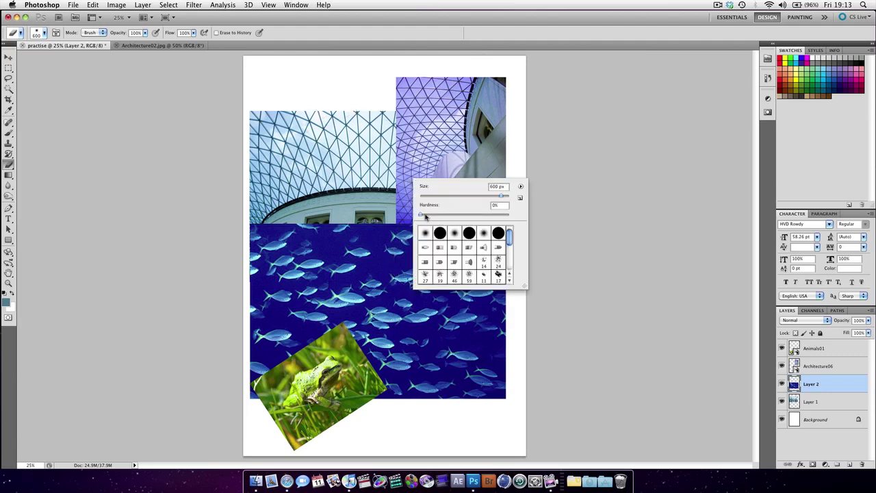
pyautogui.click(346, 184)
pyautogui.moveTo(251, 205)
pyautogui.mouseDown()
pyautogui.moveTo(402, 198)
pyautogui.moveTo(528, 207)
pyautogui.moveTo(329, 195)
pyautogui.mouseUp()
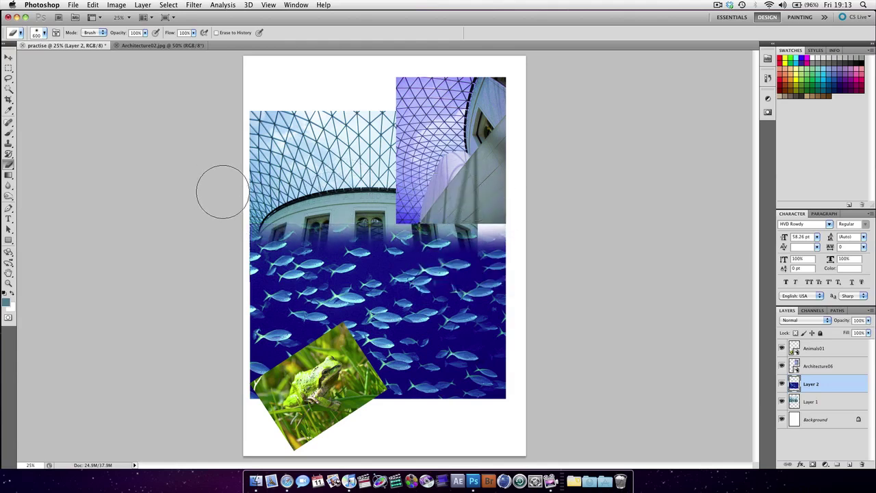
pyautogui.moveTo(221, 189)
pyautogui.mouseDown()
pyautogui.moveTo(319, 203)
pyautogui.moveTo(382, 180)
pyautogui.moveTo(488, 178)
pyautogui.moveTo(513, 218)
pyautogui.moveTo(501, 448)
pyautogui.moveTo(503, 423)
pyautogui.moveTo(452, 411)
pyautogui.moveTo(261, 410)
pyautogui.moveTo(232, 329)
pyautogui.moveTo(228, 261)
pyautogui.moveTo(249, 181)
pyautogui.moveTo(224, 351)
pyautogui.moveTo(225, 371)
pyautogui.moveTo(254, 391)
pyautogui.mouseUp()
pyautogui.press('v')
pyautogui.moveTo(385, 356)
pyautogui.mouseDown()
pyautogui.moveTo(382, 215)
pyautogui.moveTo(382, 356)
pyautogui.moveTo(382, 332)
pyautogui.mouseUp()
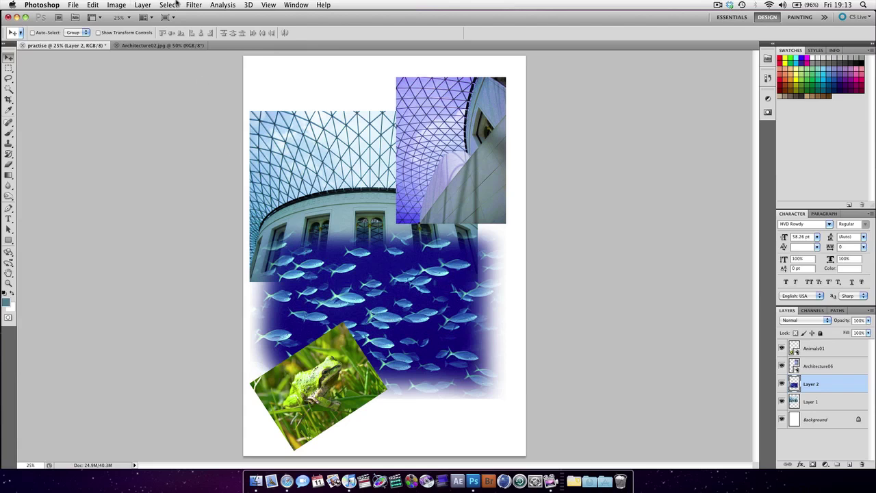
# Select the Background layer and switch to the Paint Bucket tool
pyautogui.click(806, 424)
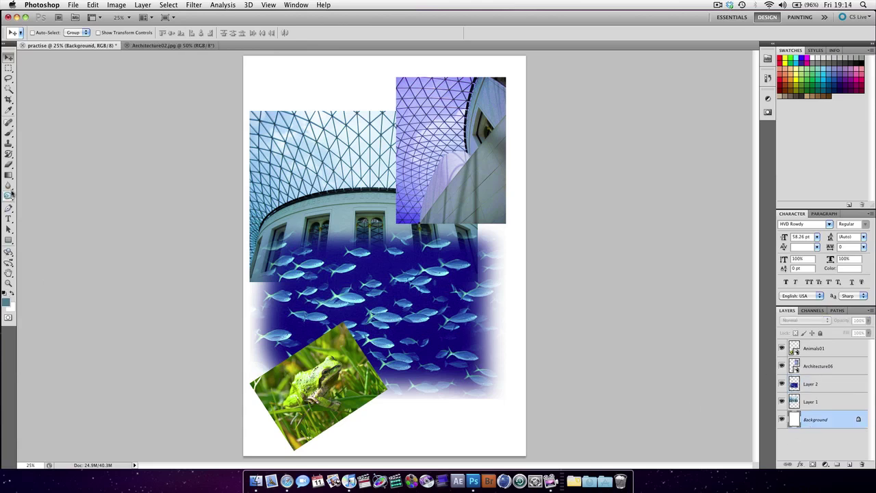
pyautogui.click(9, 176)
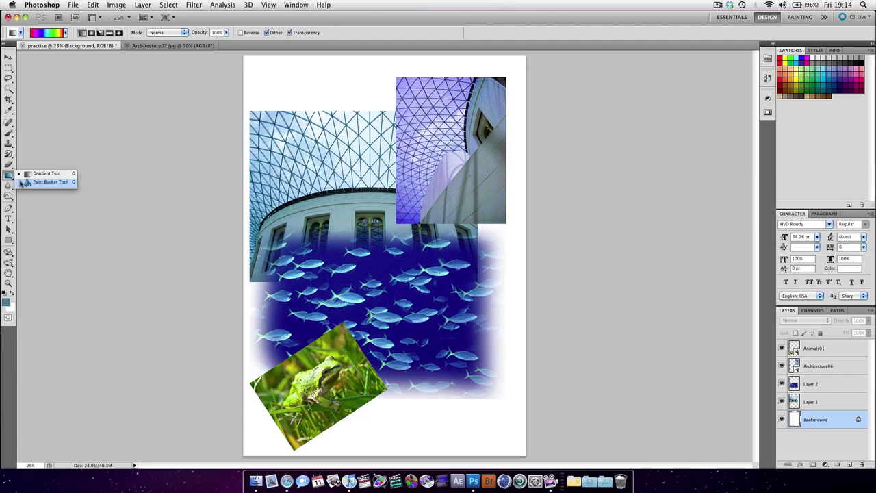
pyautogui.click(25, 182)
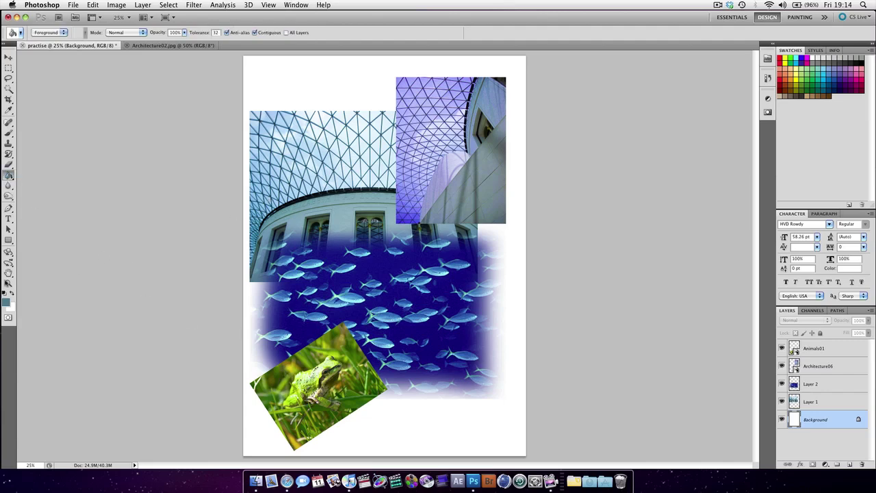
pyautogui.click(8, 306)
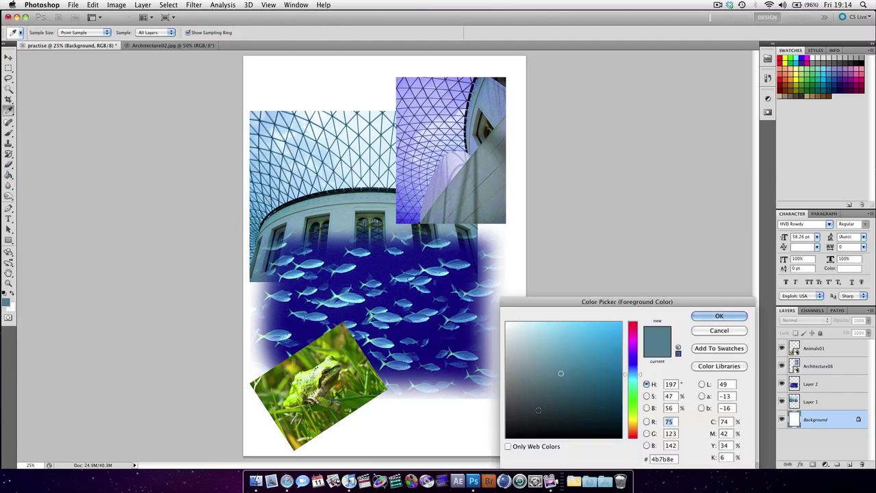
pyautogui.press('Return')
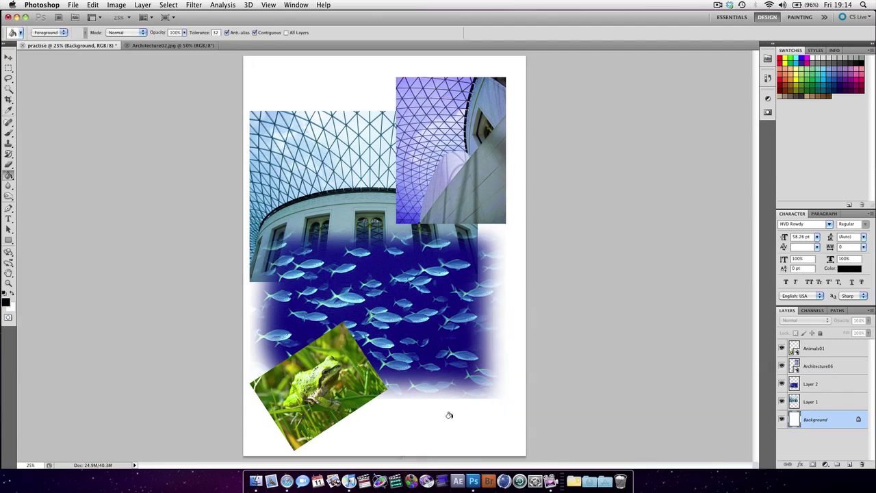
# Set the foreground colour to bright orange #ff9000 and fill the white page with it
pyautogui.click(6, 302)
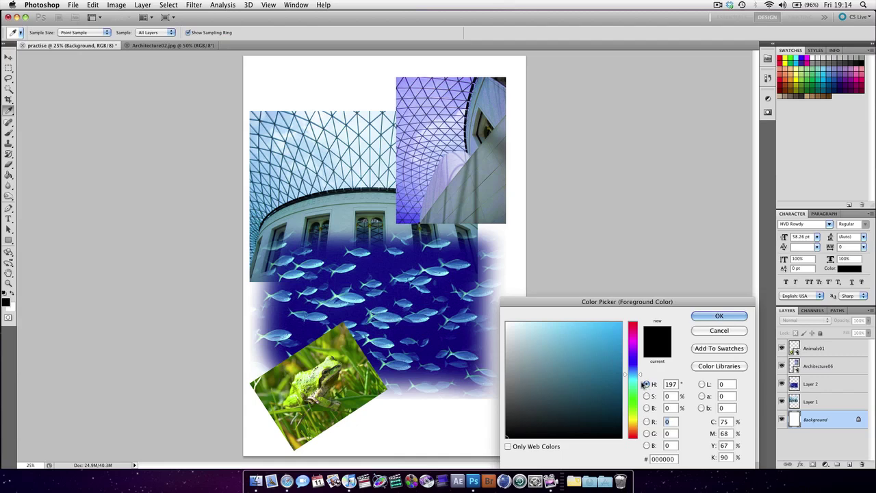
pyautogui.moveTo(635, 429); pyautogui.dragTo(640, 427)
pyautogui.click(640, 430)
pyautogui.moveTo(615, 327); pyautogui.dragTo(652, 285)
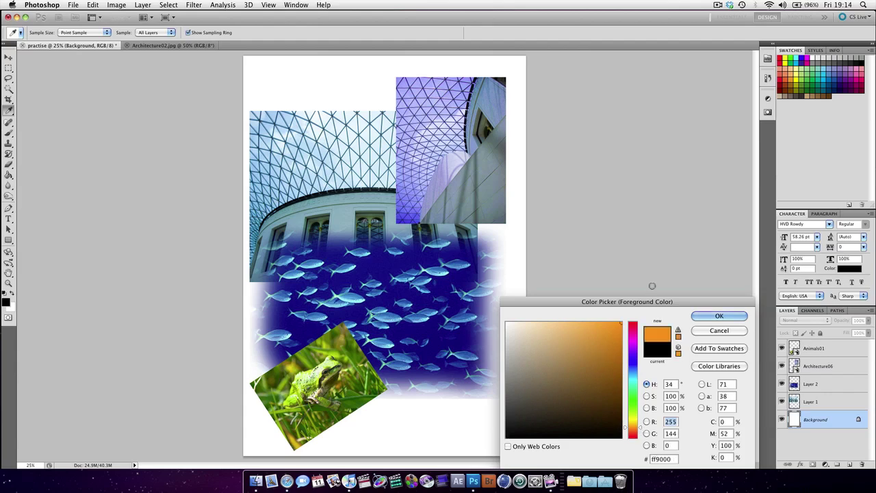
pyautogui.click(718, 315)
pyautogui.press('g')
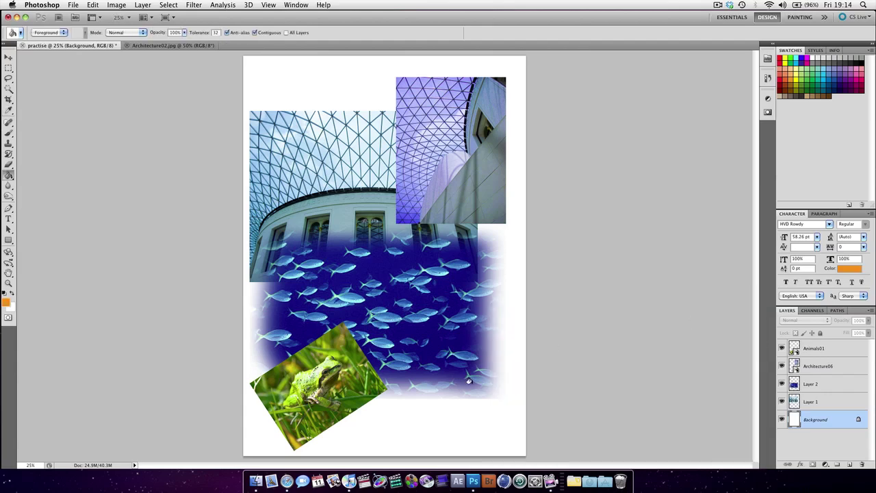
pyautogui.click(457, 431)
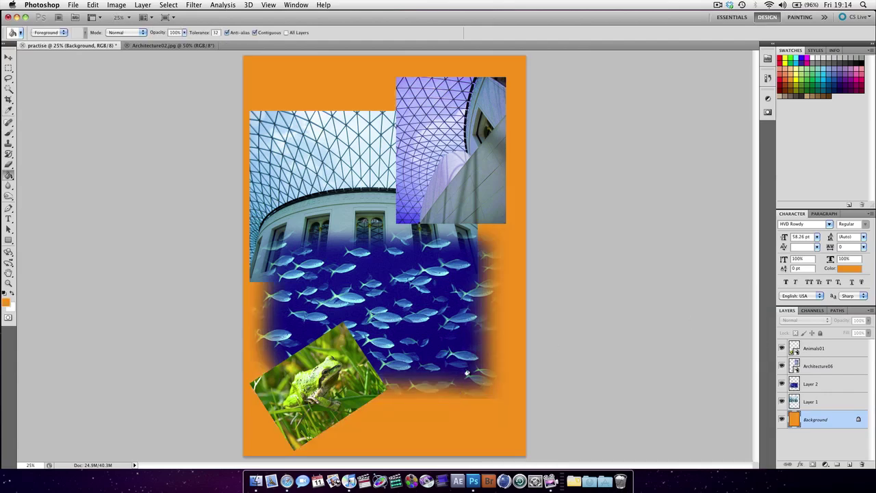
# Attempt to move the locked Background layer and dismiss the resulting warning
pyautogui.press('v')
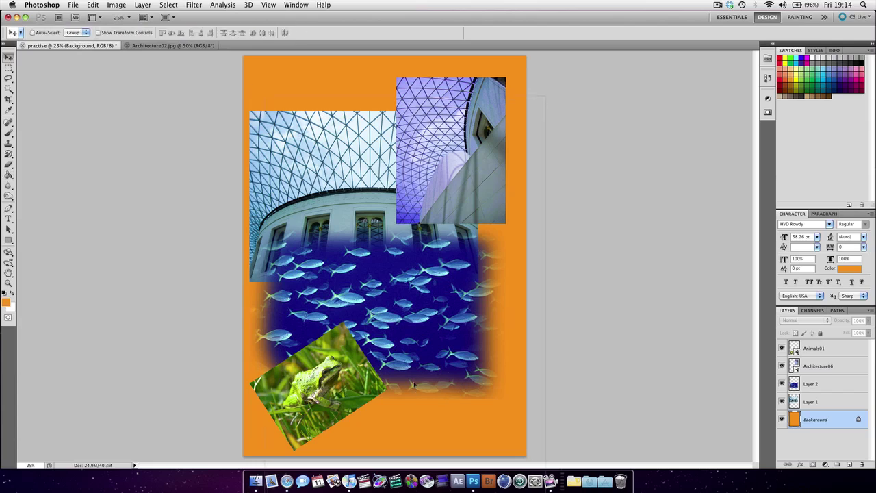
pyautogui.click(414, 385)
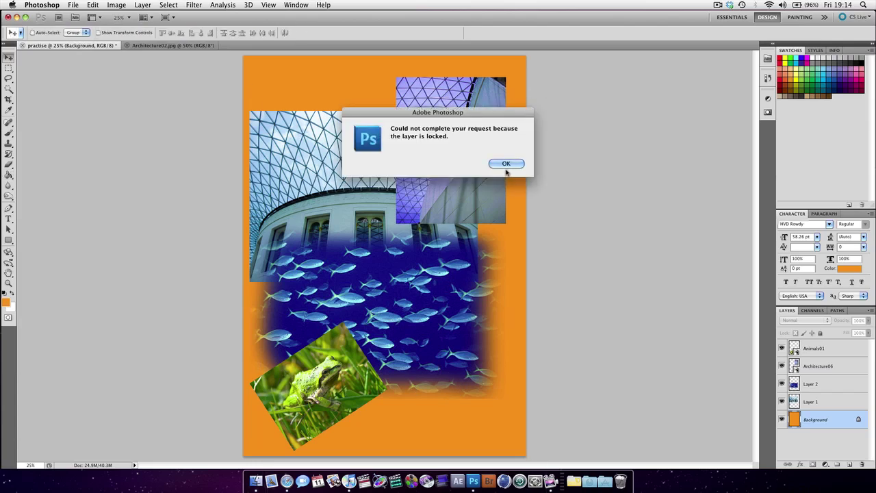
pyautogui.click(505, 166)
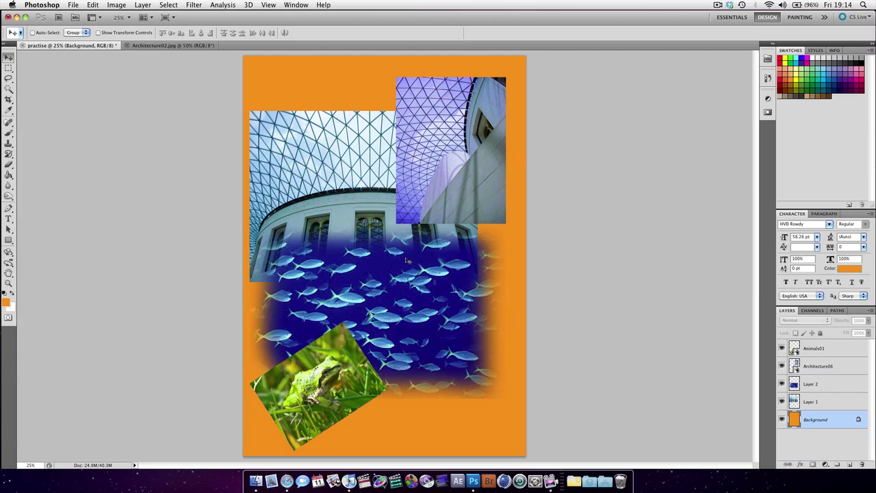